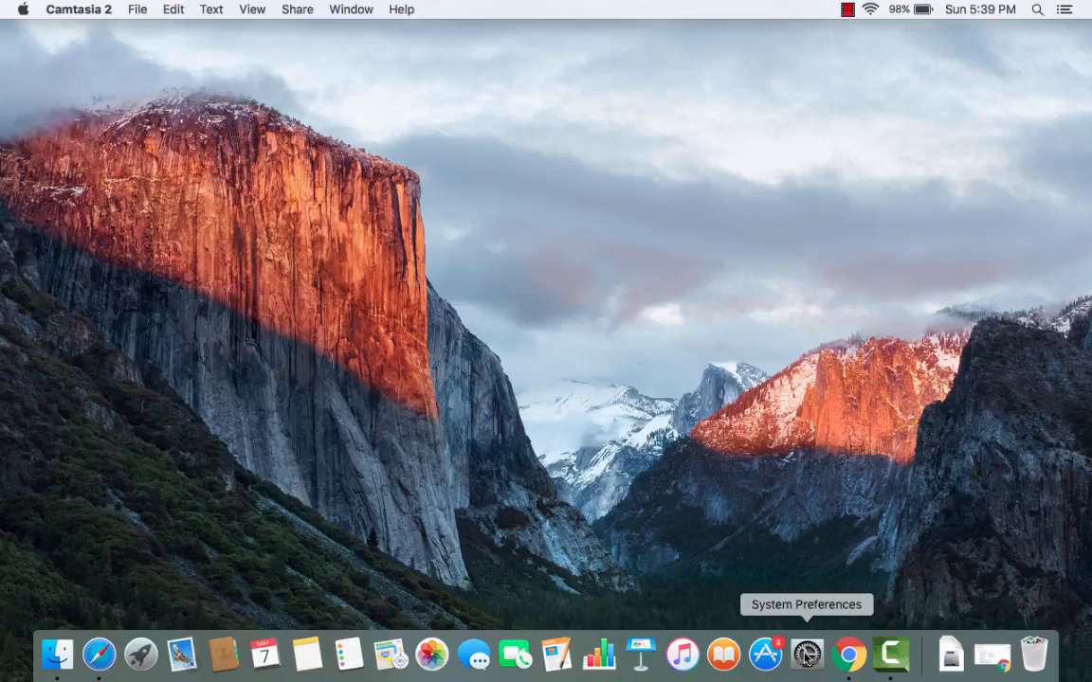
Check in System Preferences that Java is installed by viewing the Java Control Panel, leaving its settings as they are
left_click(23, 9)
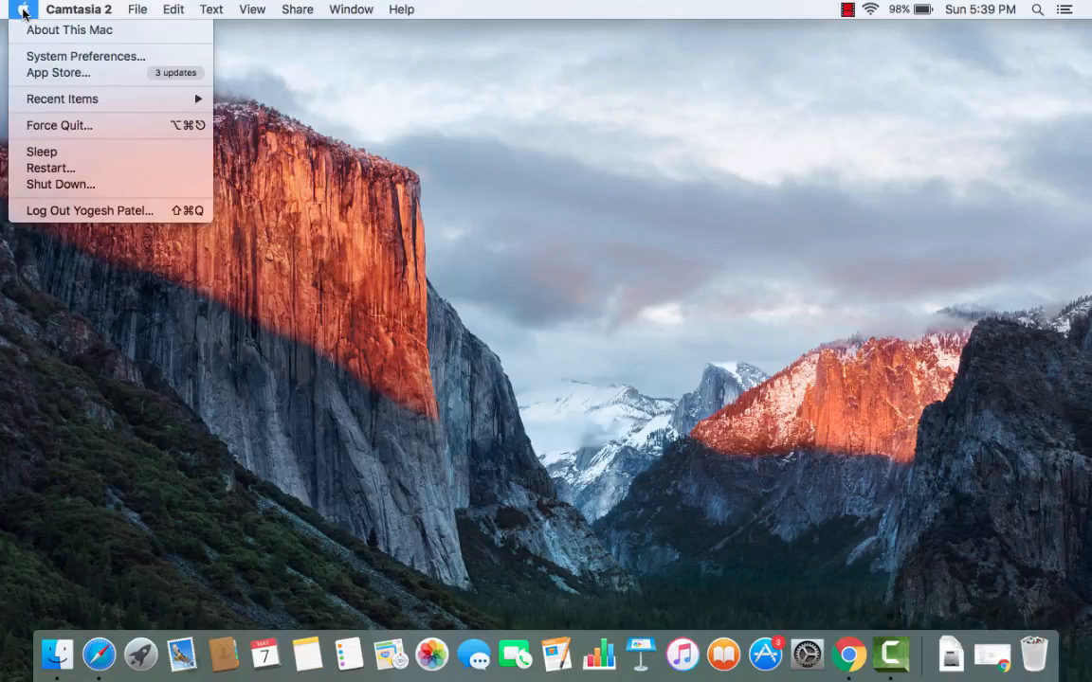
left_click(58, 58)
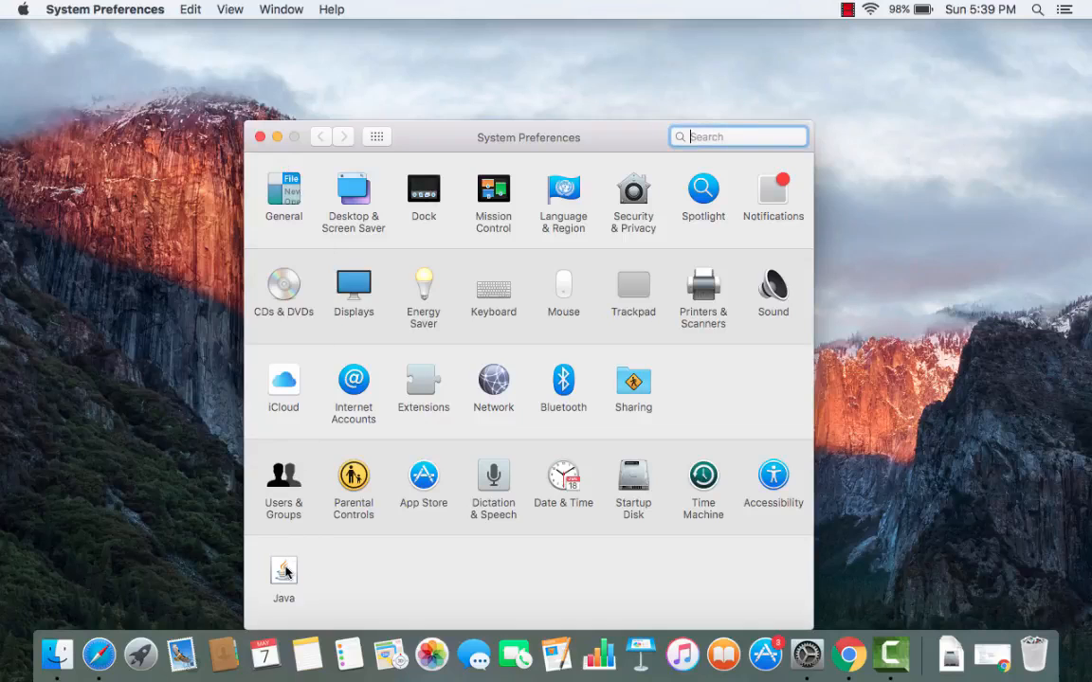
left_click(286, 571)
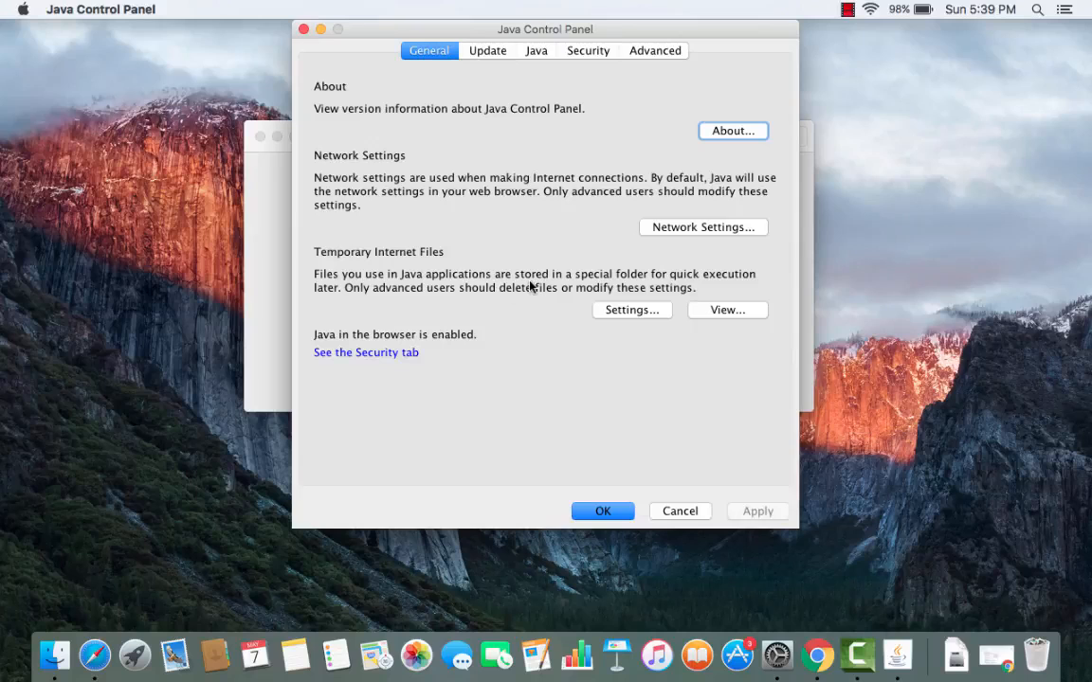
left_click(674, 511)
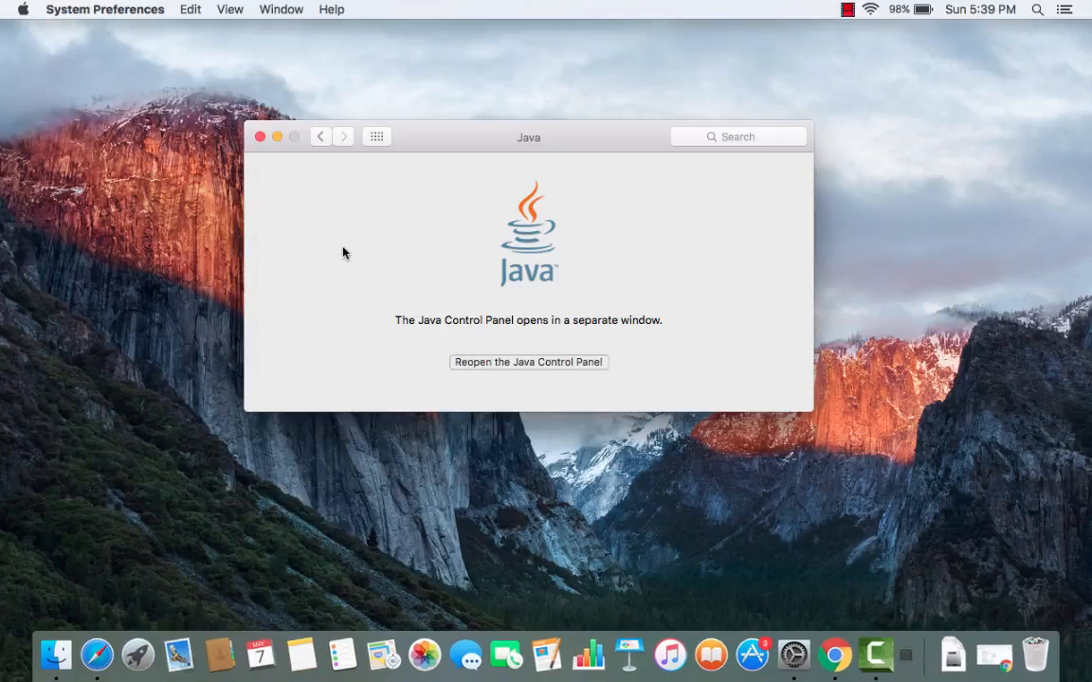
left_click(259, 137)
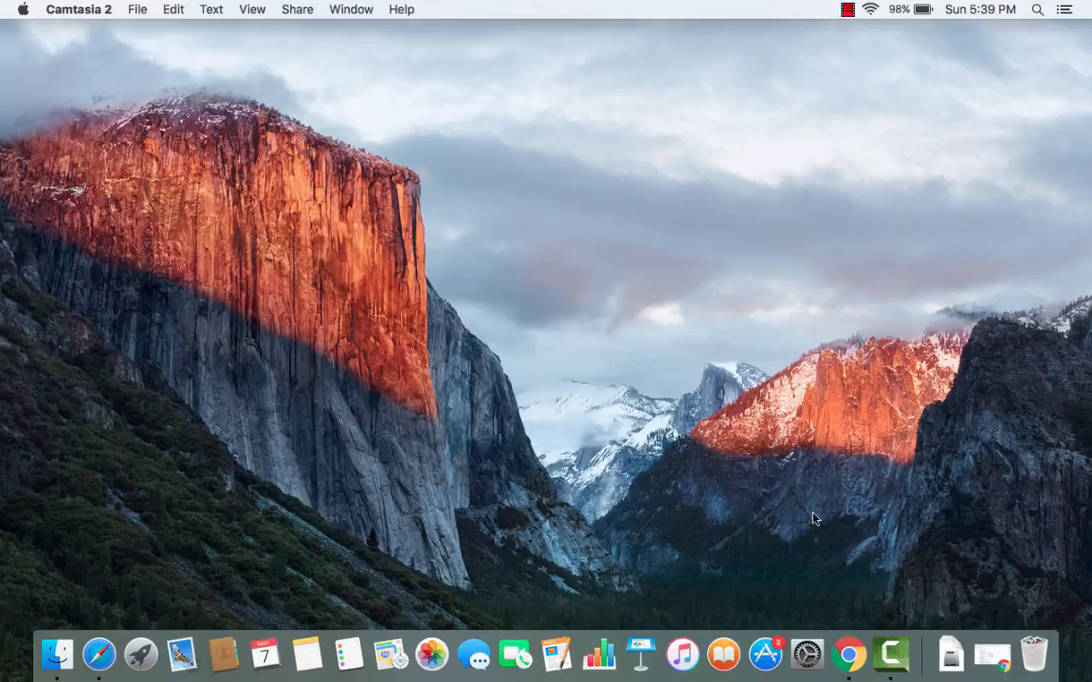
Switch to Chrome and download the All bundle of NetBeans IDE 8.2 for Mac OS X from netbeans.org
left_click(849, 653)
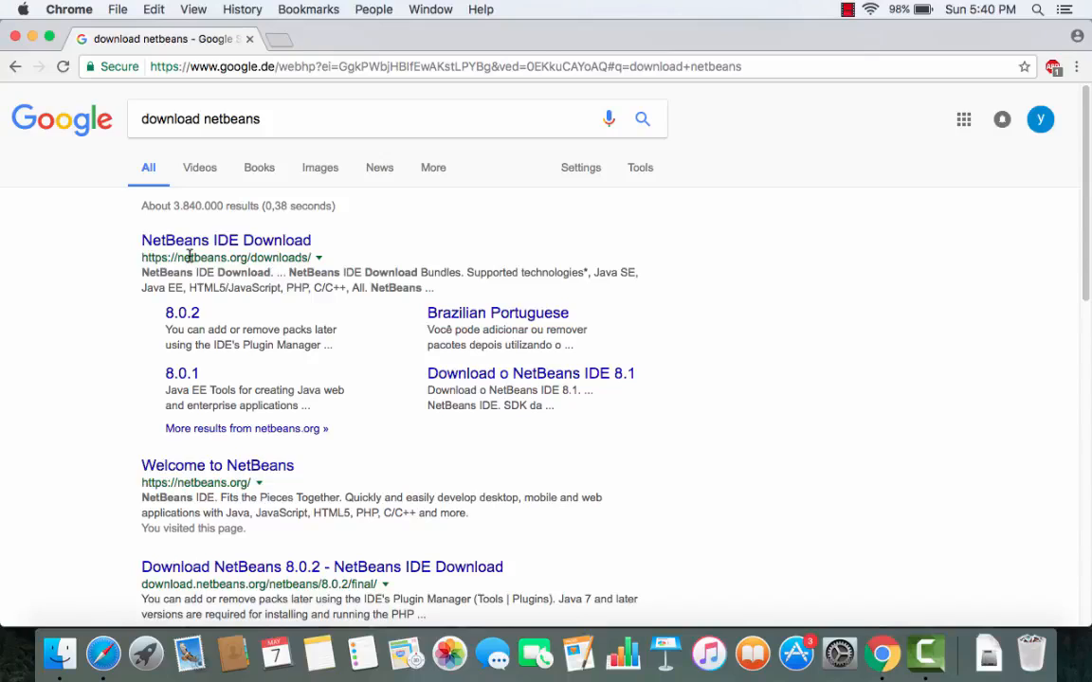
left_click(272, 248)
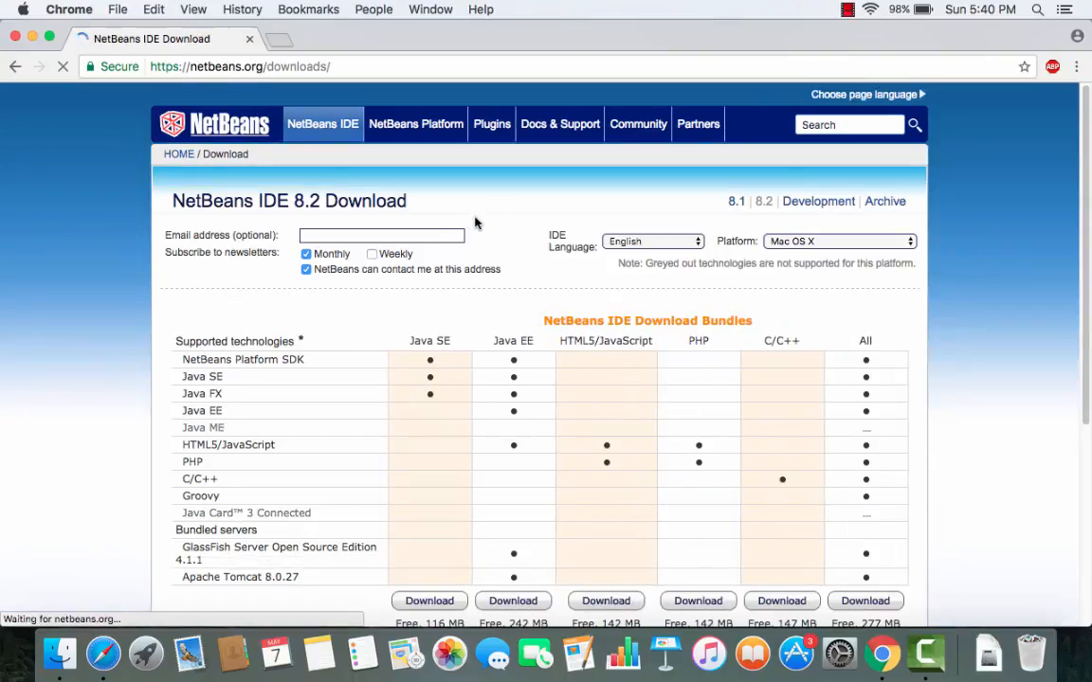
scroll(507, 266, "down", 3)
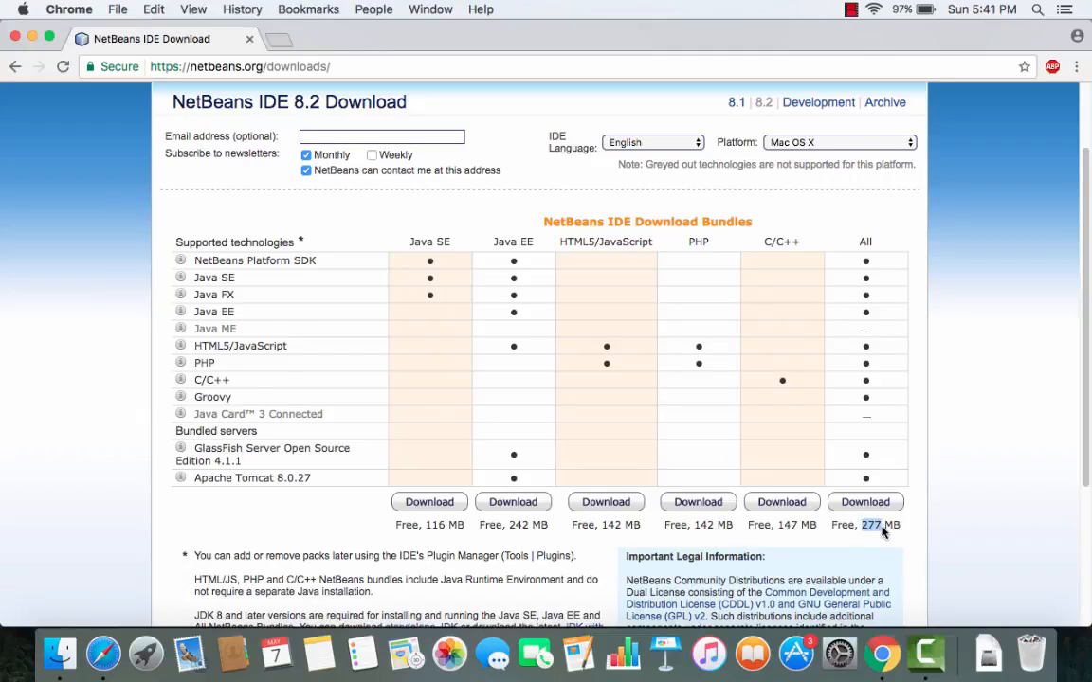
left_click(792, 144)
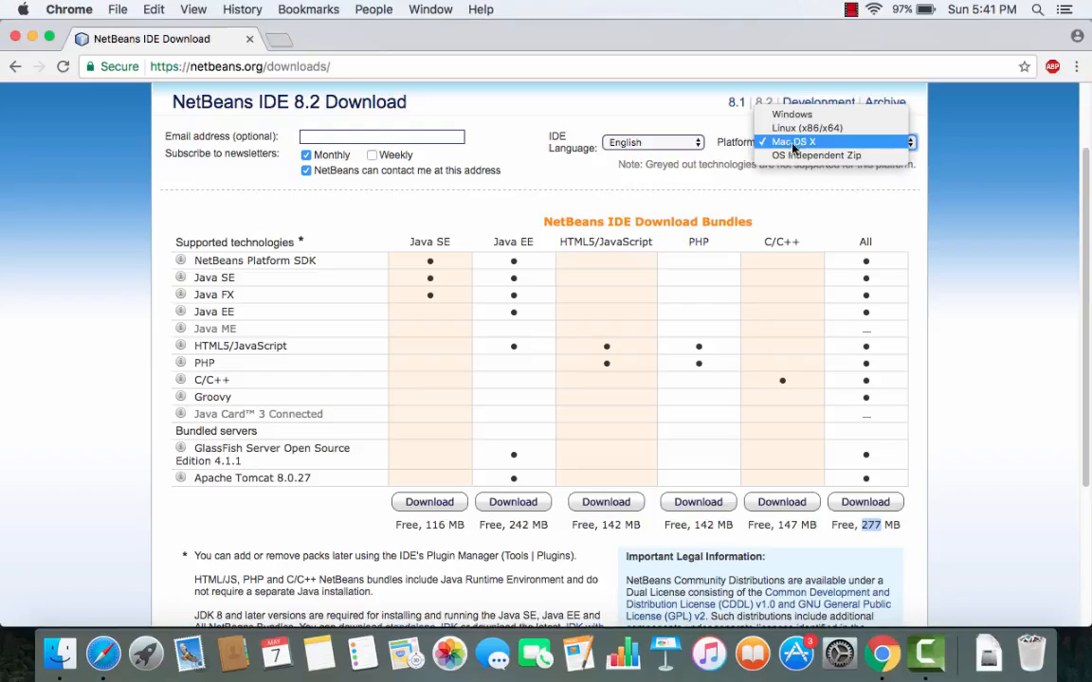
left_click(787, 143)
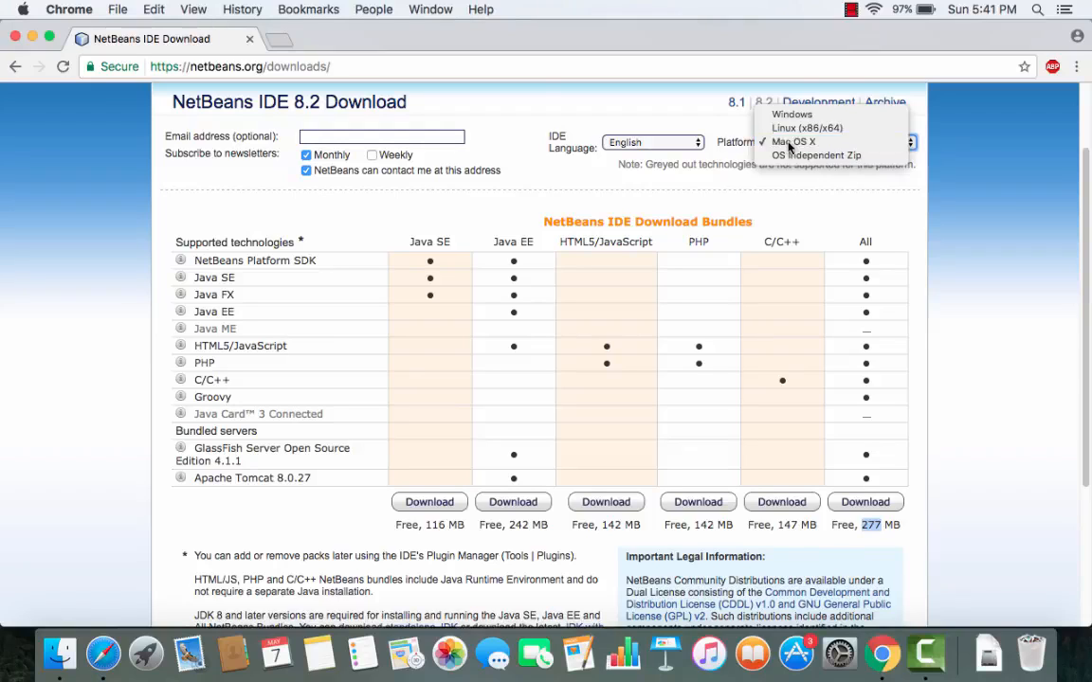
left_click(864, 507)
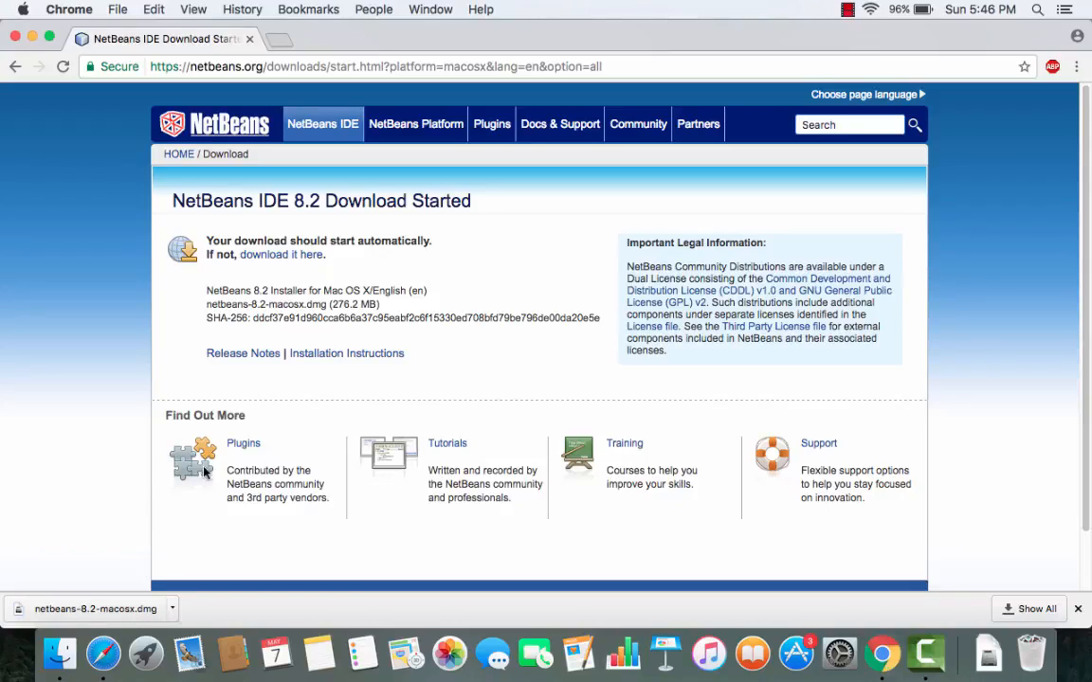
Open the downloaded netbeans-8.2-macosx.dmg and launch the NetBeans 8.2.pkg installer, allowing its compatibility check to run
left_click(115, 616)
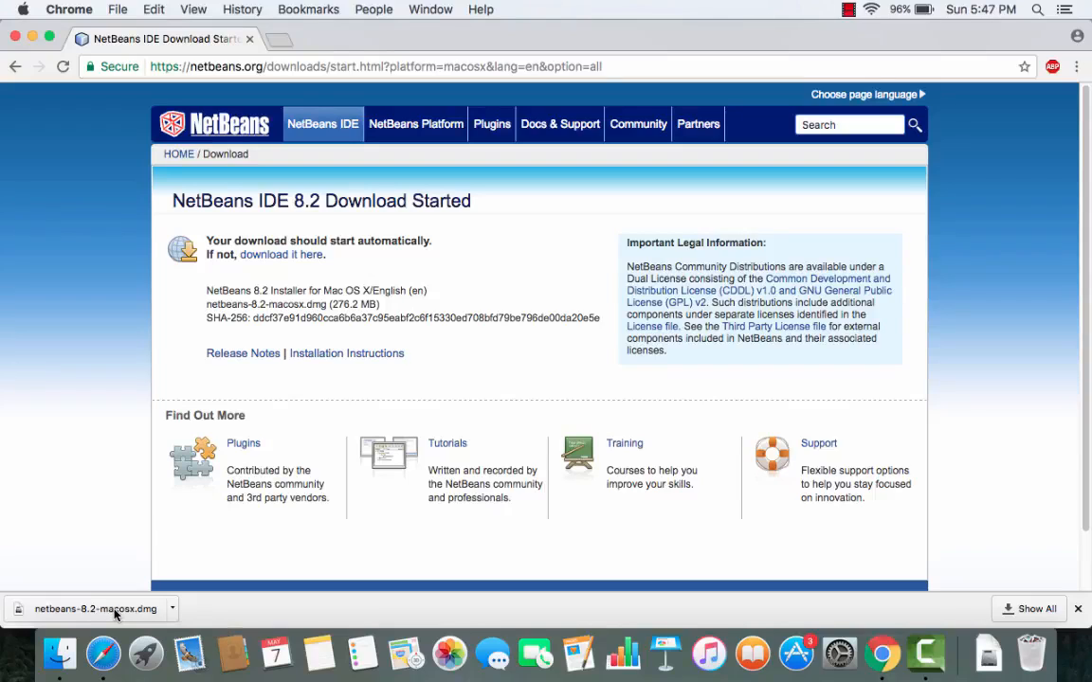
left_click(31, 36)
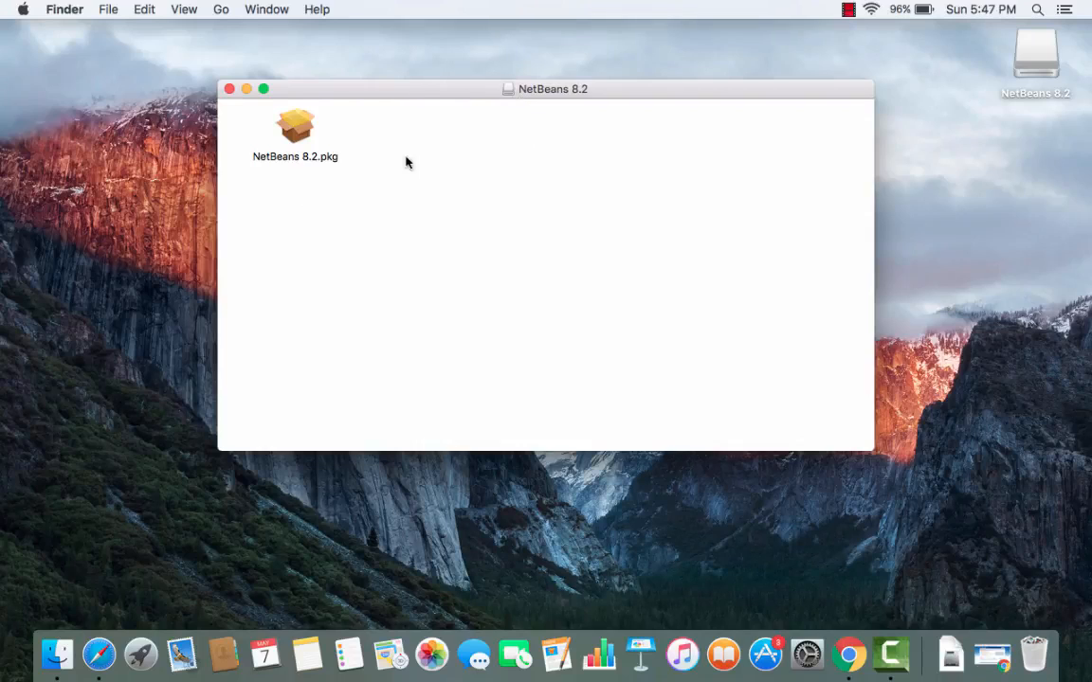
double_click(296, 139)
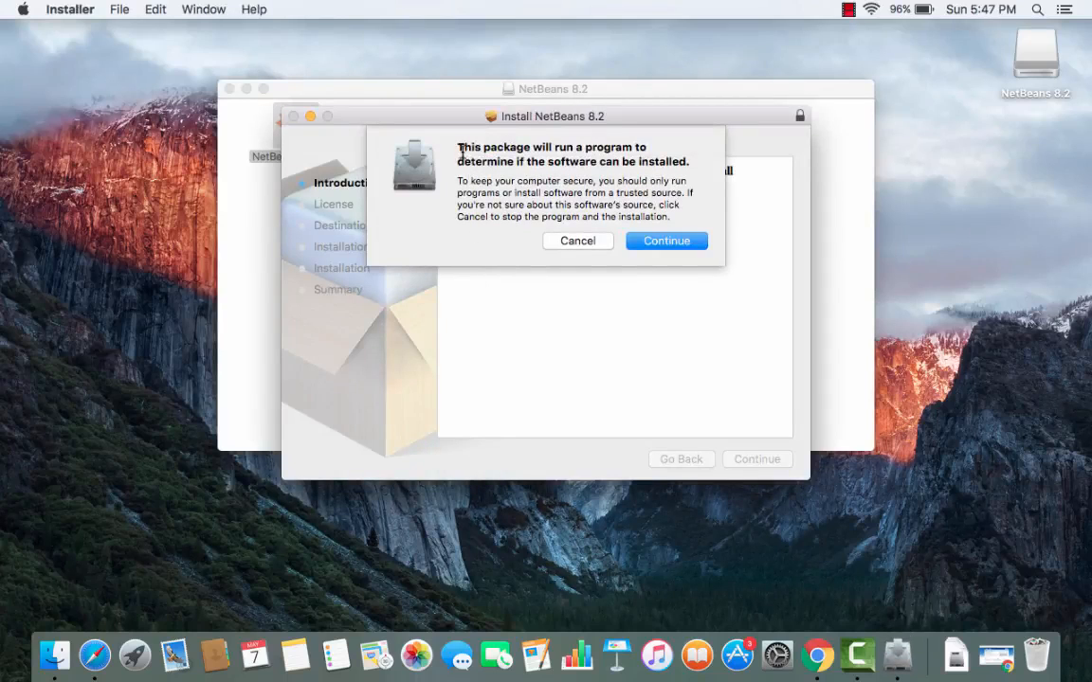
left_click(662, 242)
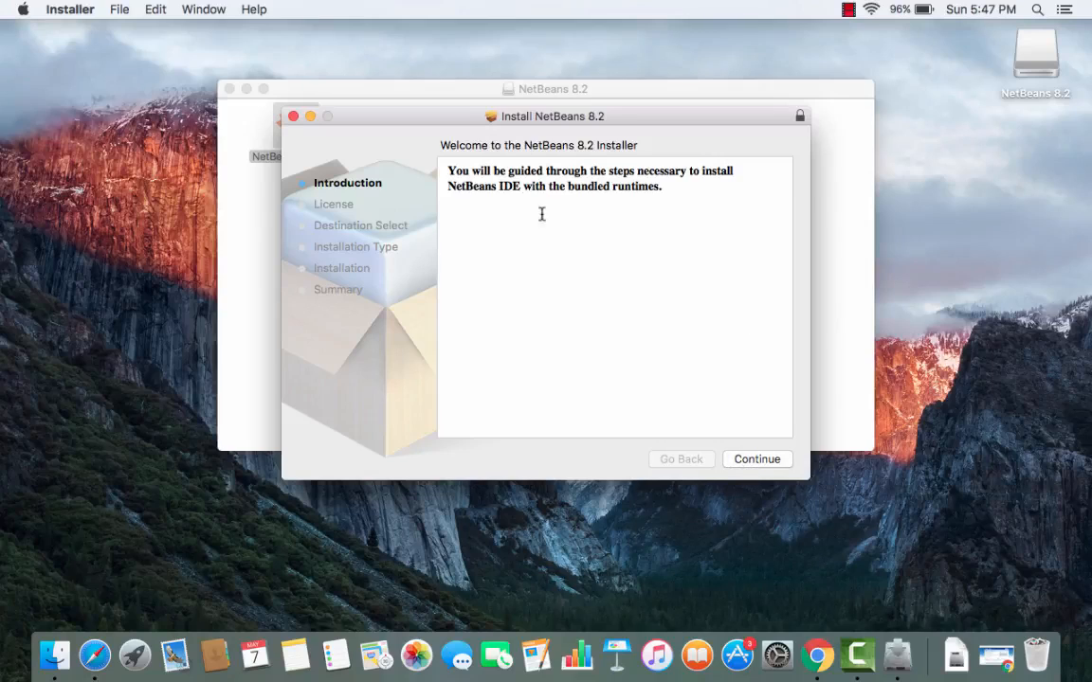
Proceed past the installer's introduction and agree to the NetBeans IDE 8.2 software license agreement
left_click(751, 460)
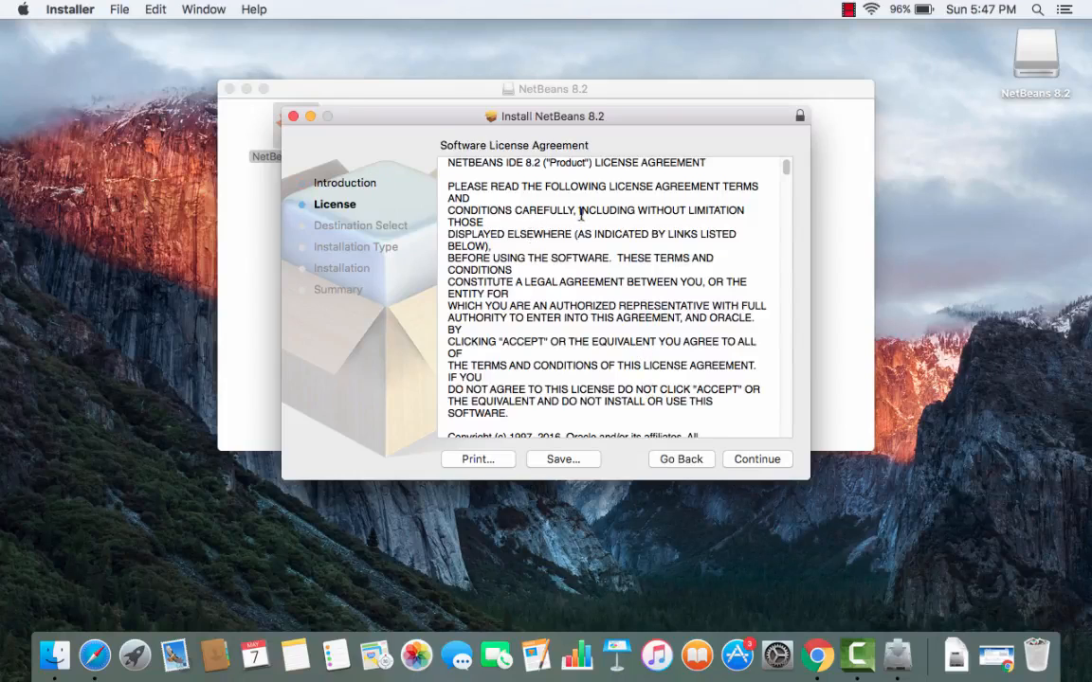
left_click_drag(785, 171, 790, 441)
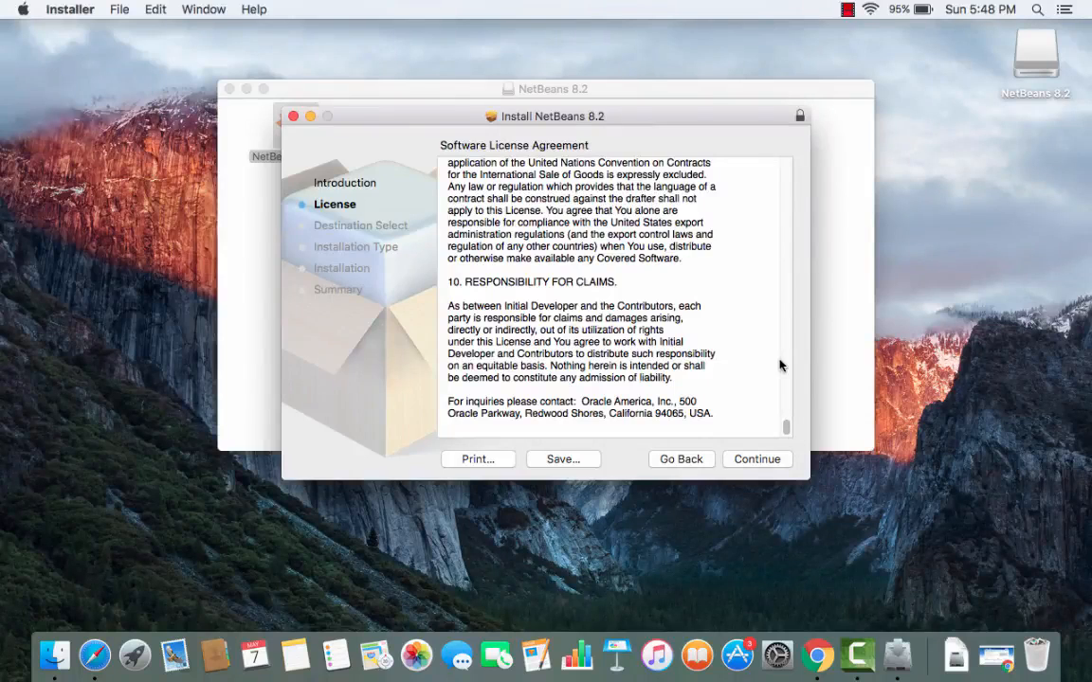
left_click(755, 460)
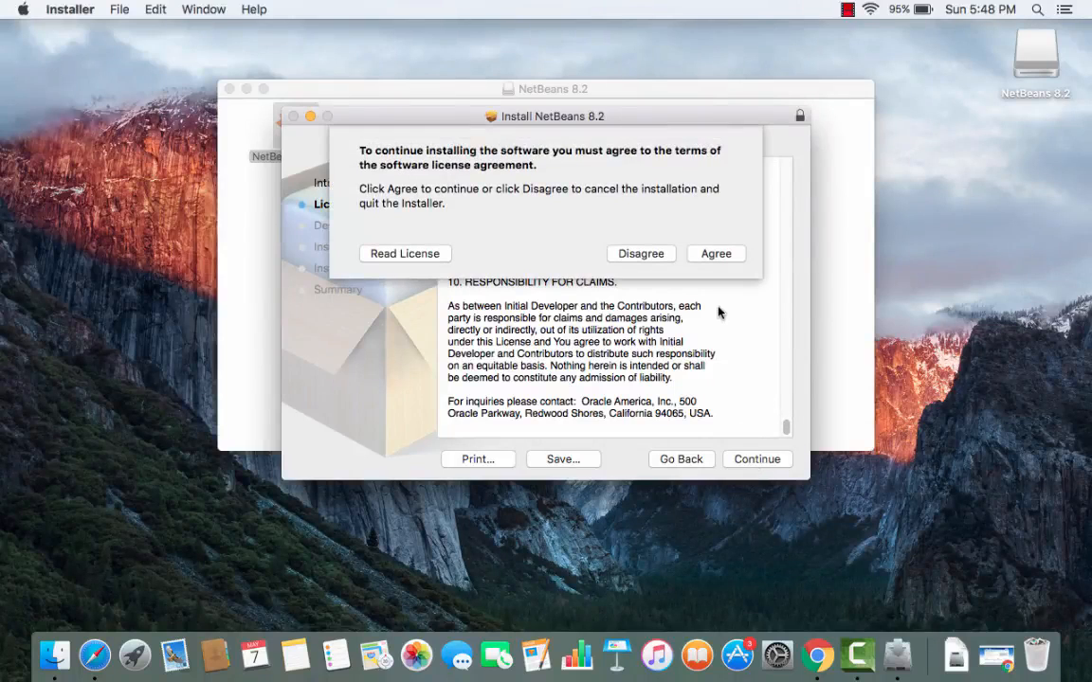
left_click(716, 254)
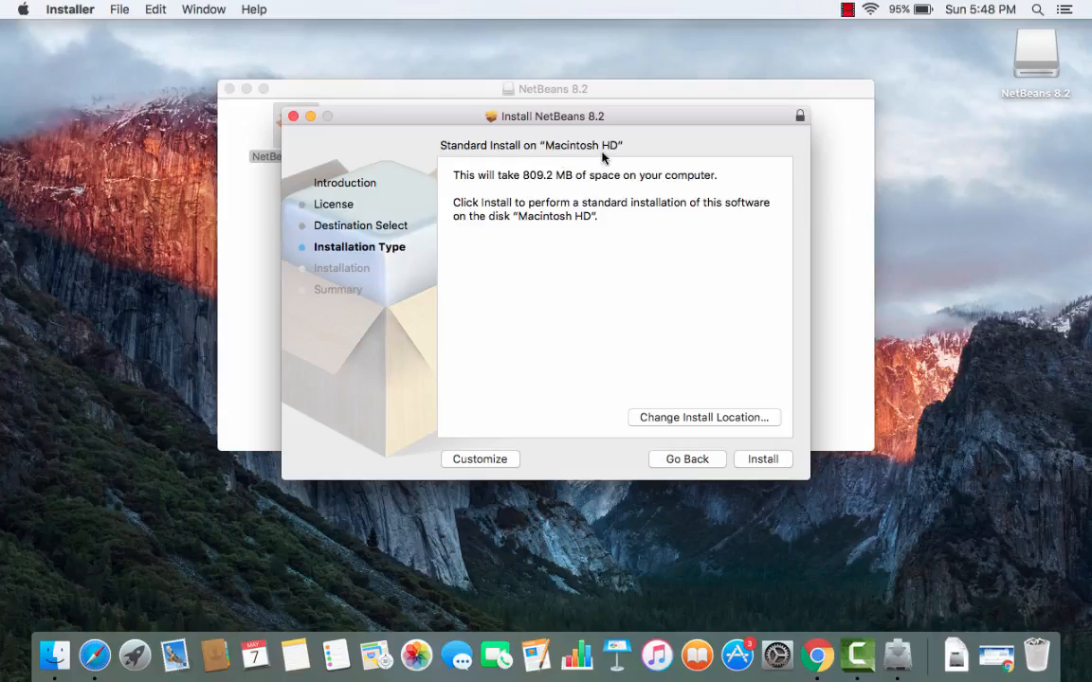
Run the standard installation on Macintosh HD, authorizing it with the account password, and close the installer and package windows
left_click(758, 463)
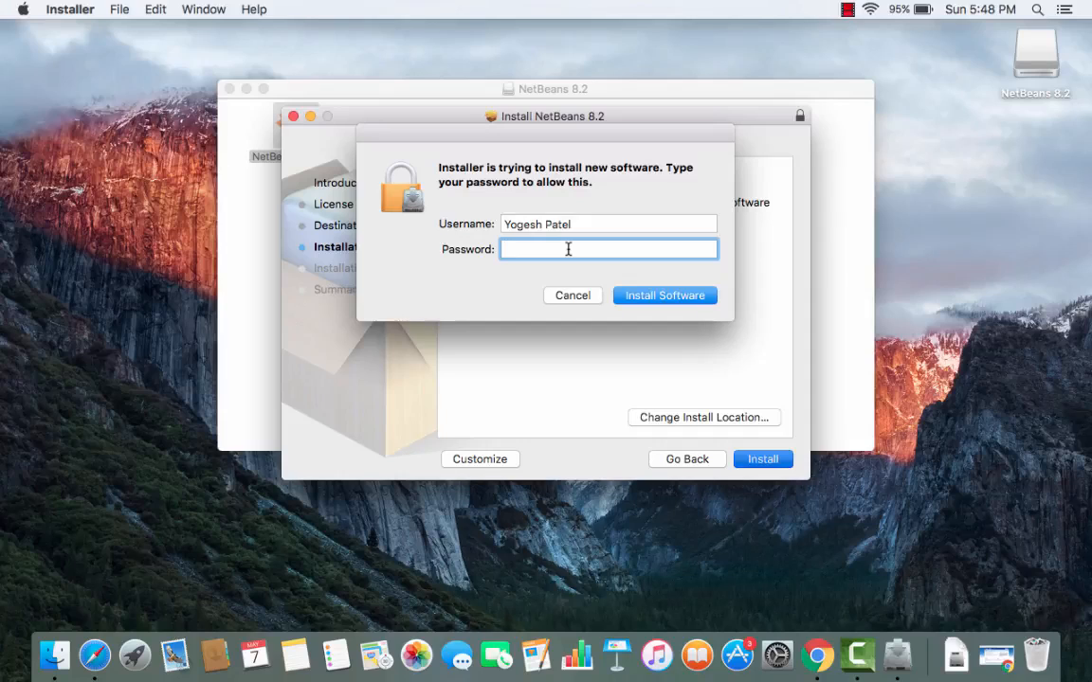
type("••••••")
key("Return")
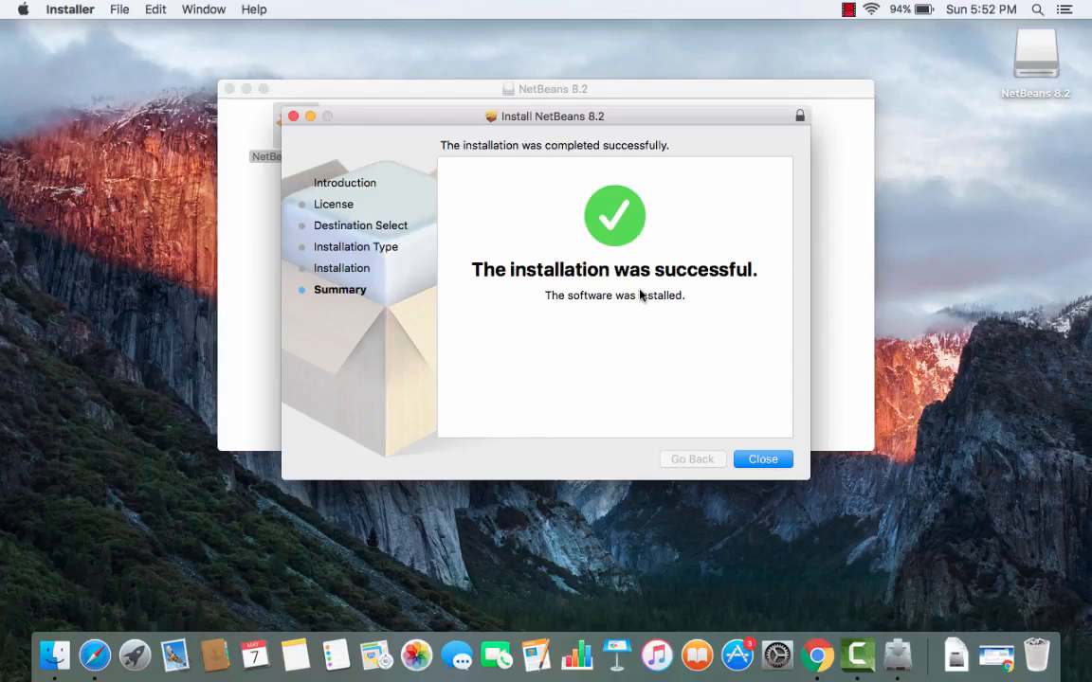
left_click(761, 460)
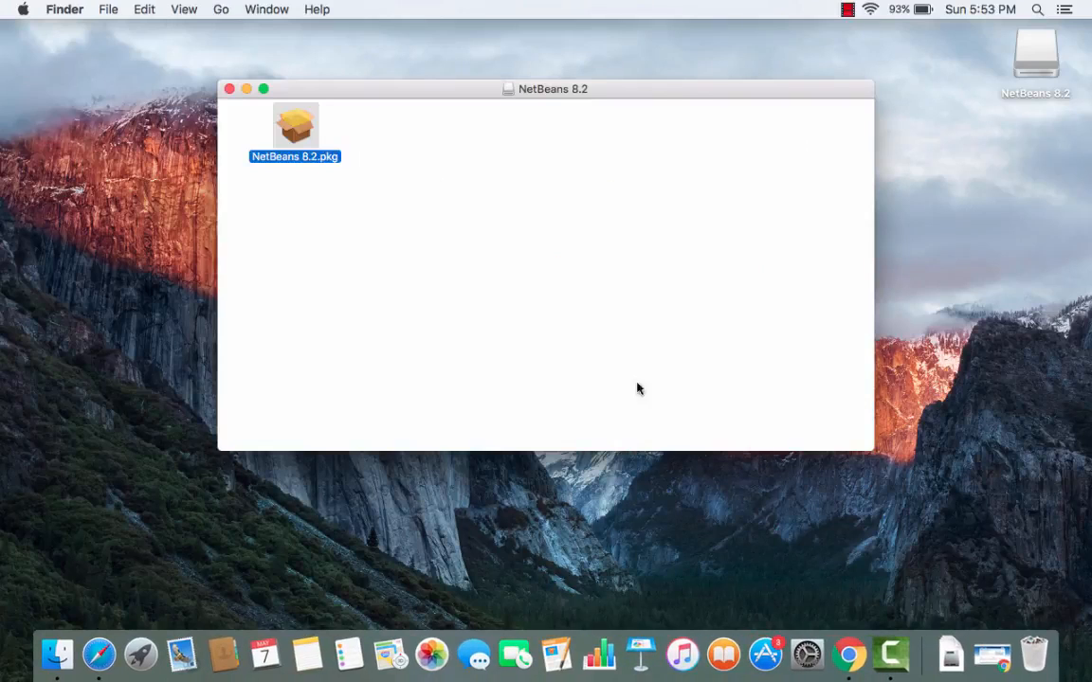
left_click(230, 89)
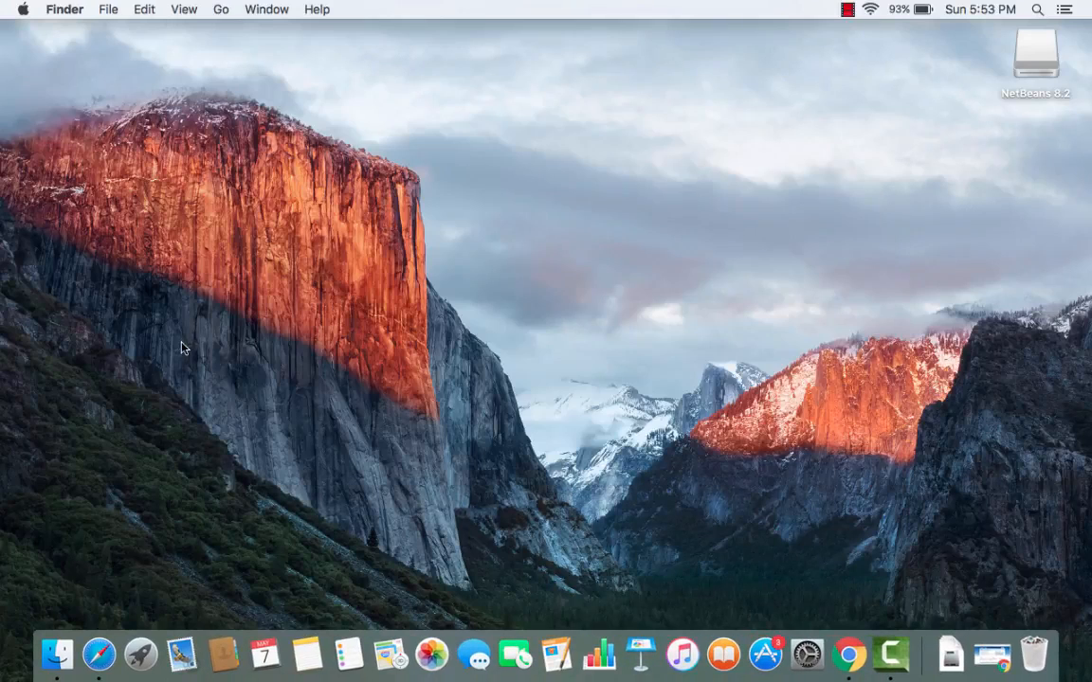
Search Launchpad for "ne", launch NetBeans 8.2 and enlarge its window to fill the screen
left_click(143, 652)
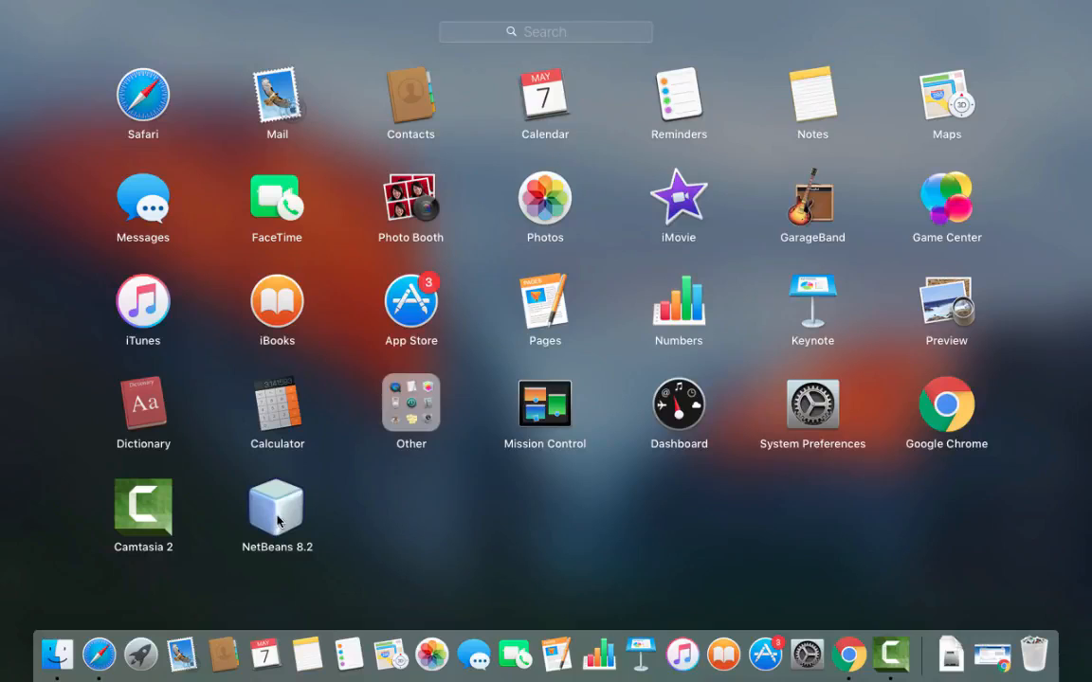
left_click(554, 39)
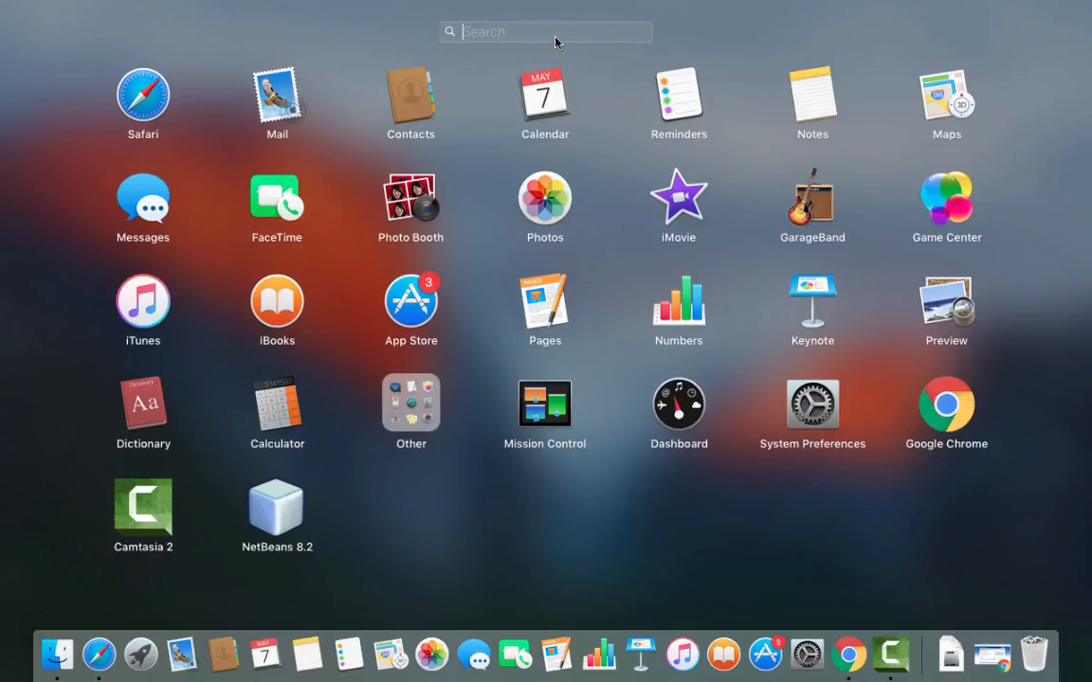
type("ne")
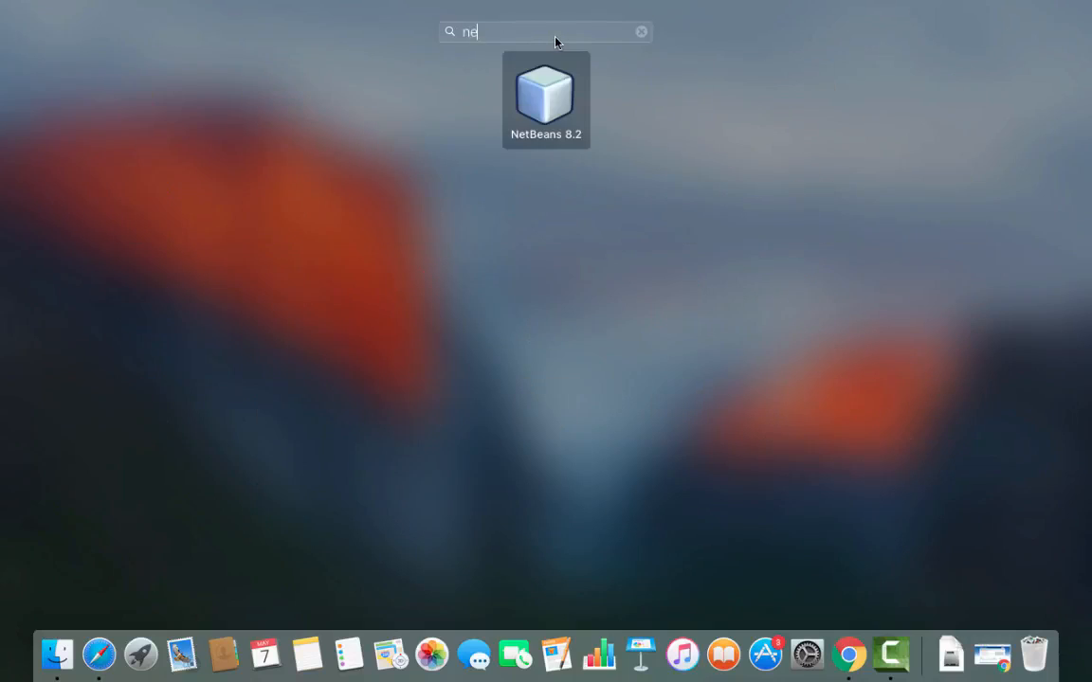
left_click(546, 104)
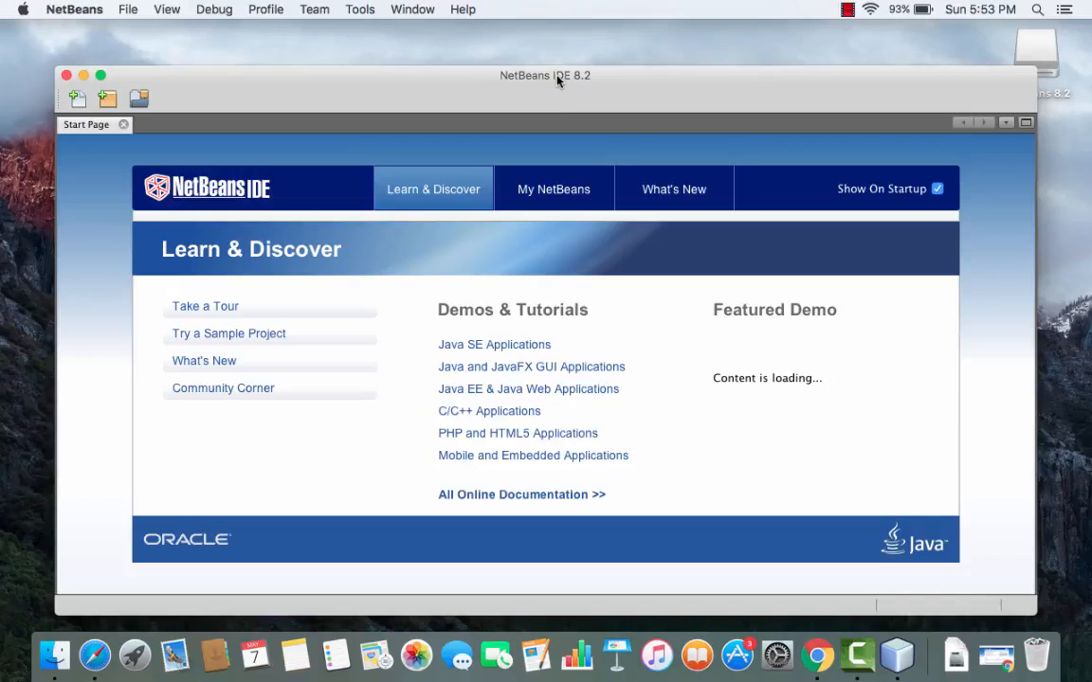
double_click(557, 81)
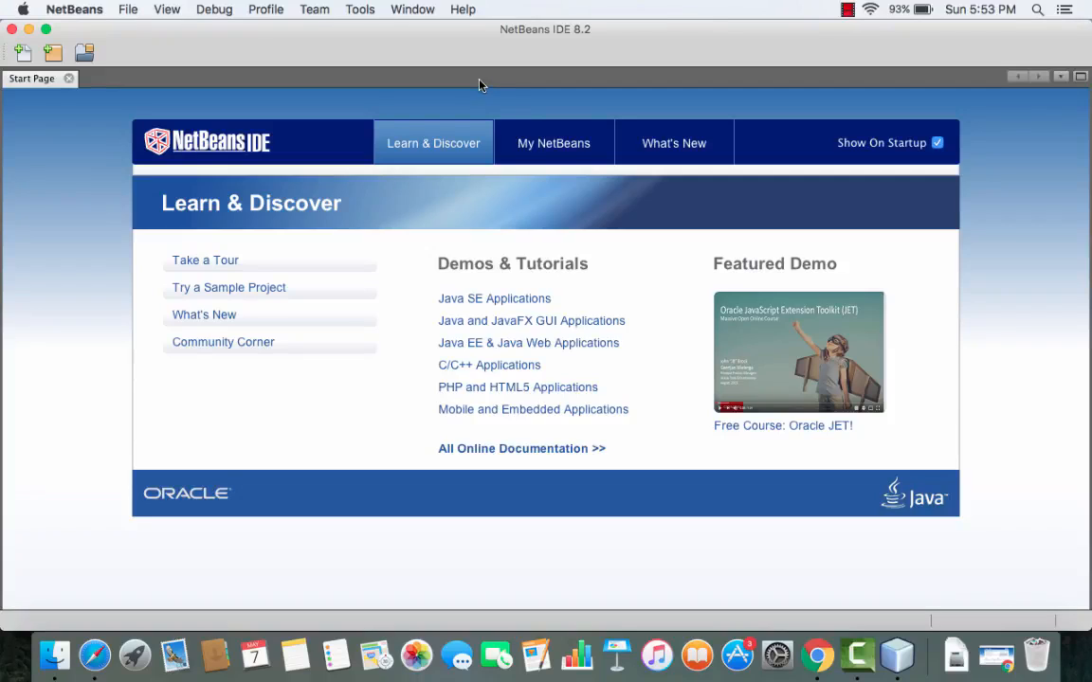
Create a new Java Application project named HelloWorld with the main class helloworld.HelloWorld in the default project location
left_click(126, 12)
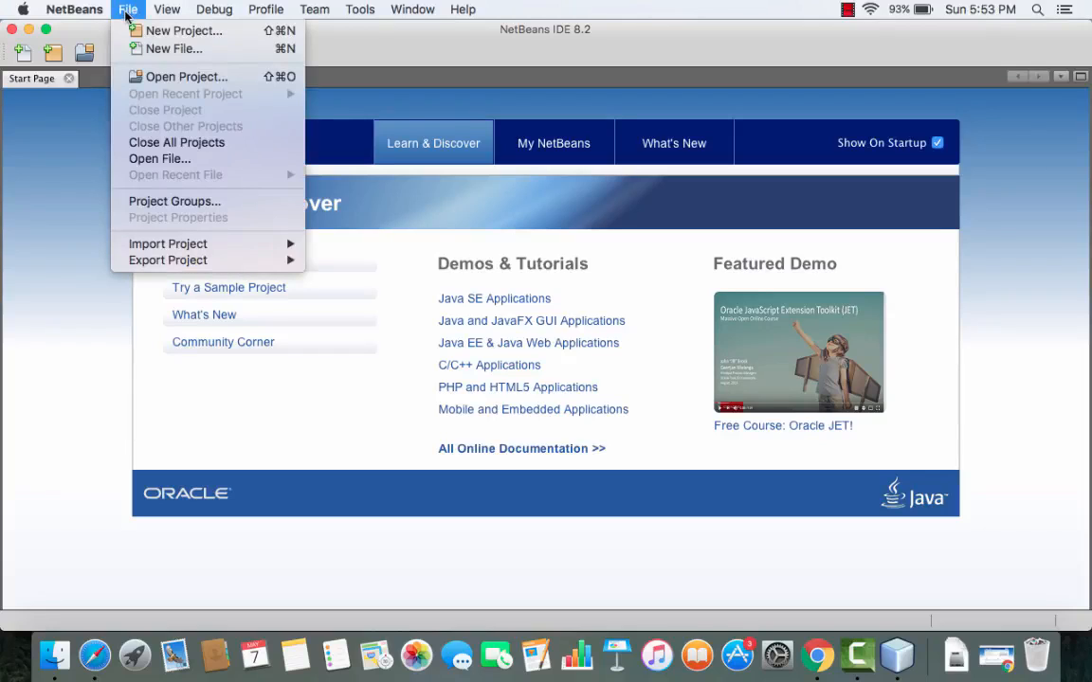
left_click(153, 34)
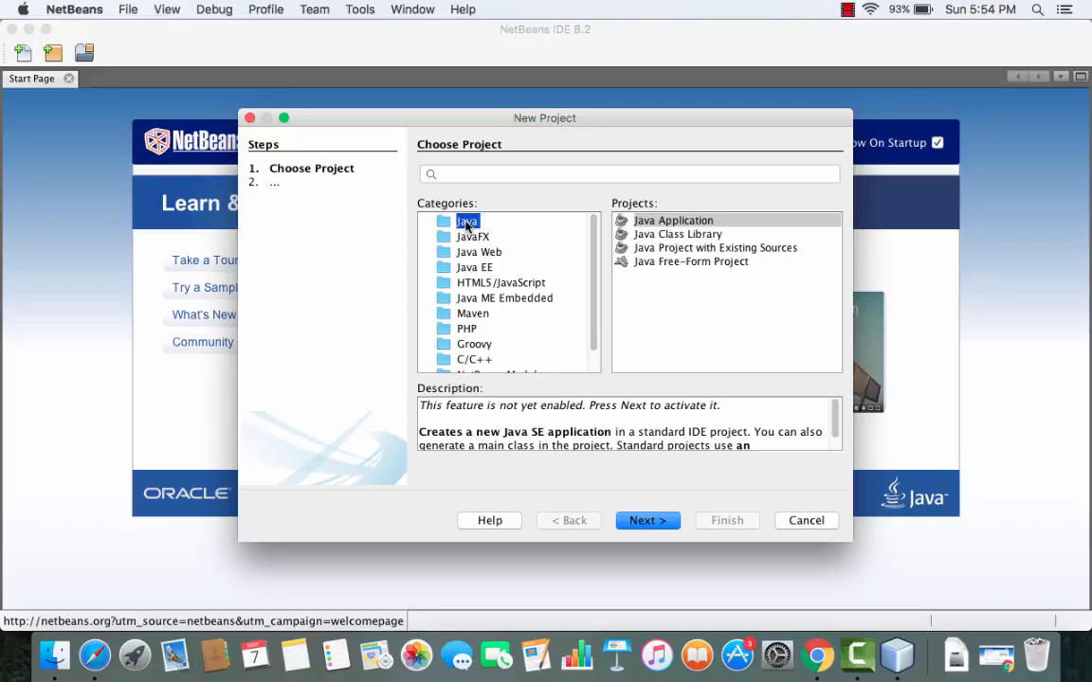
left_click(654, 224)
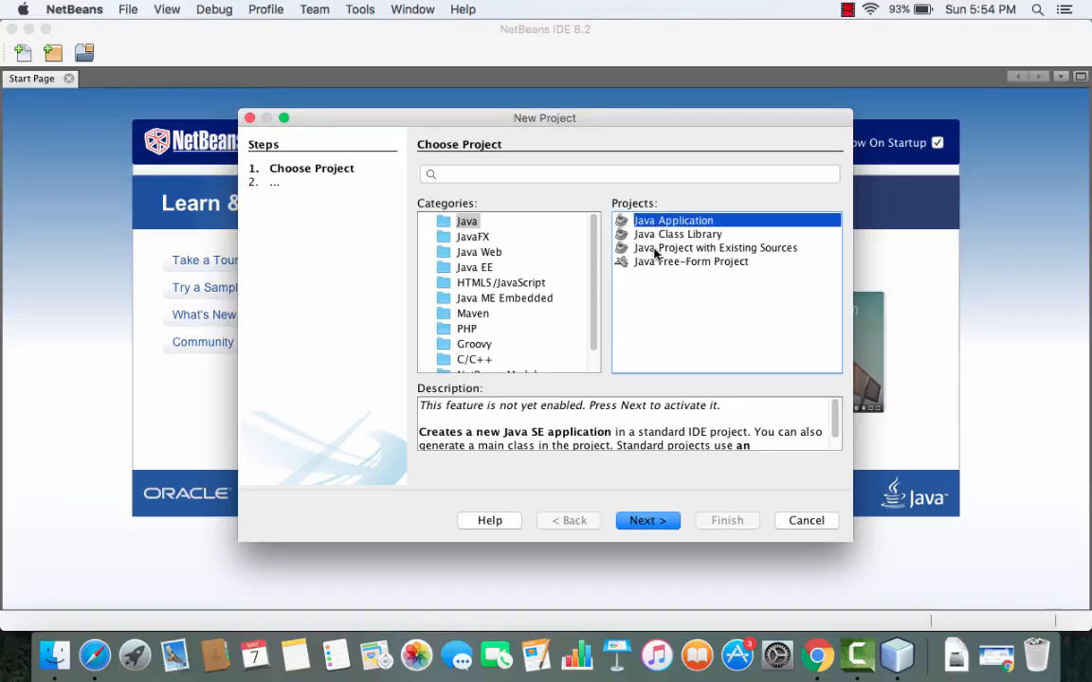
left_click(645, 521)
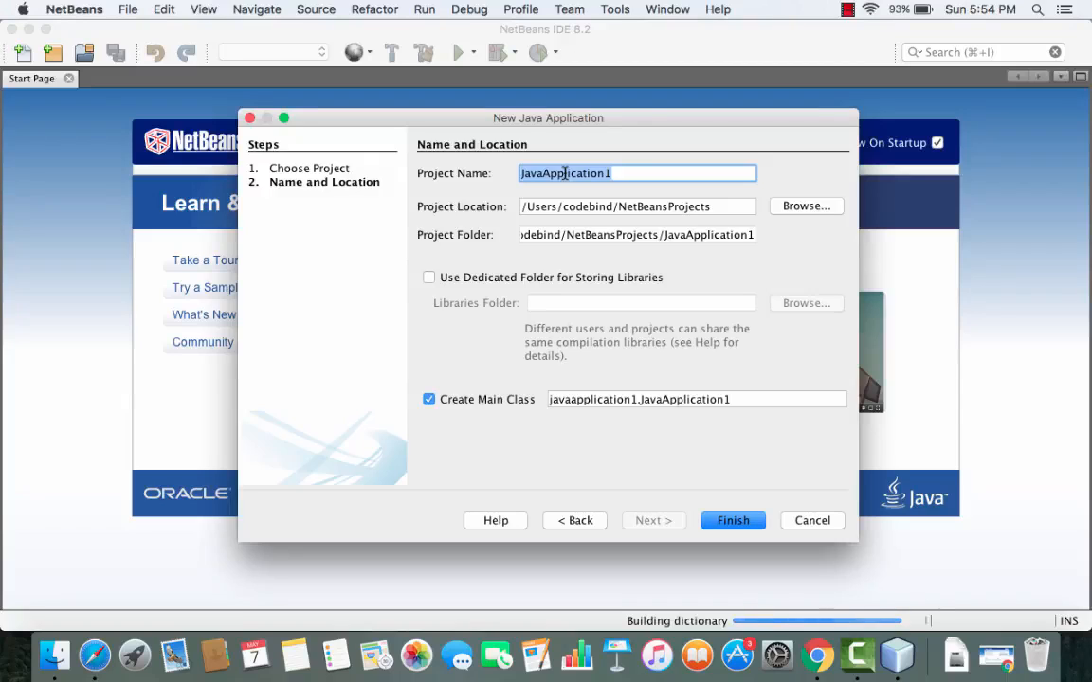
type("Hello")
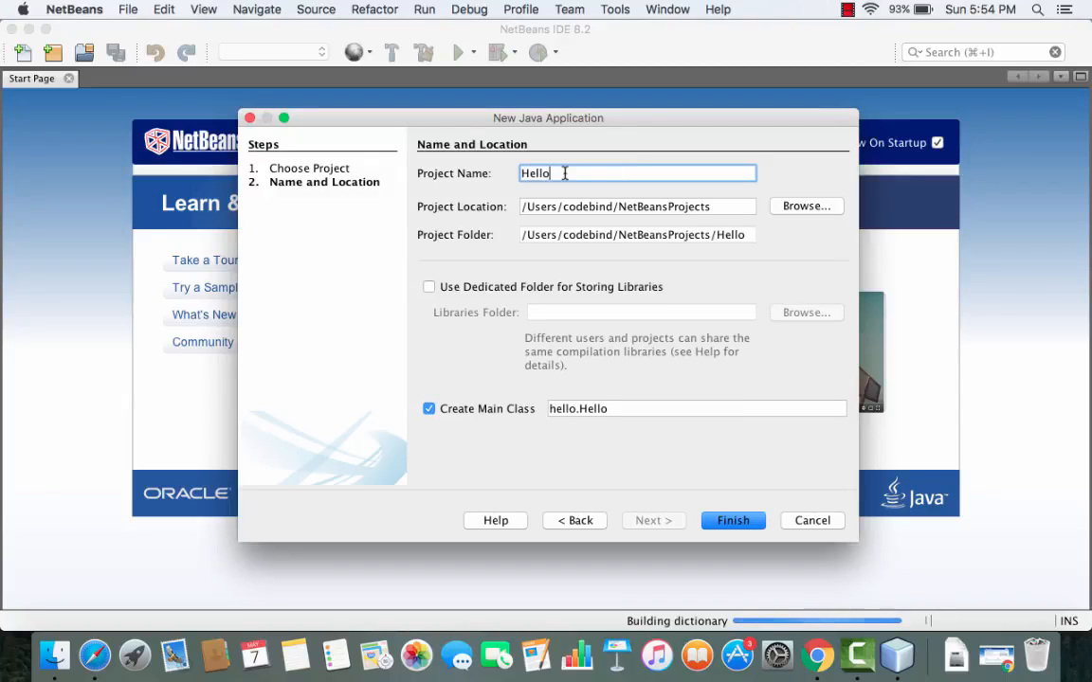
type("World")
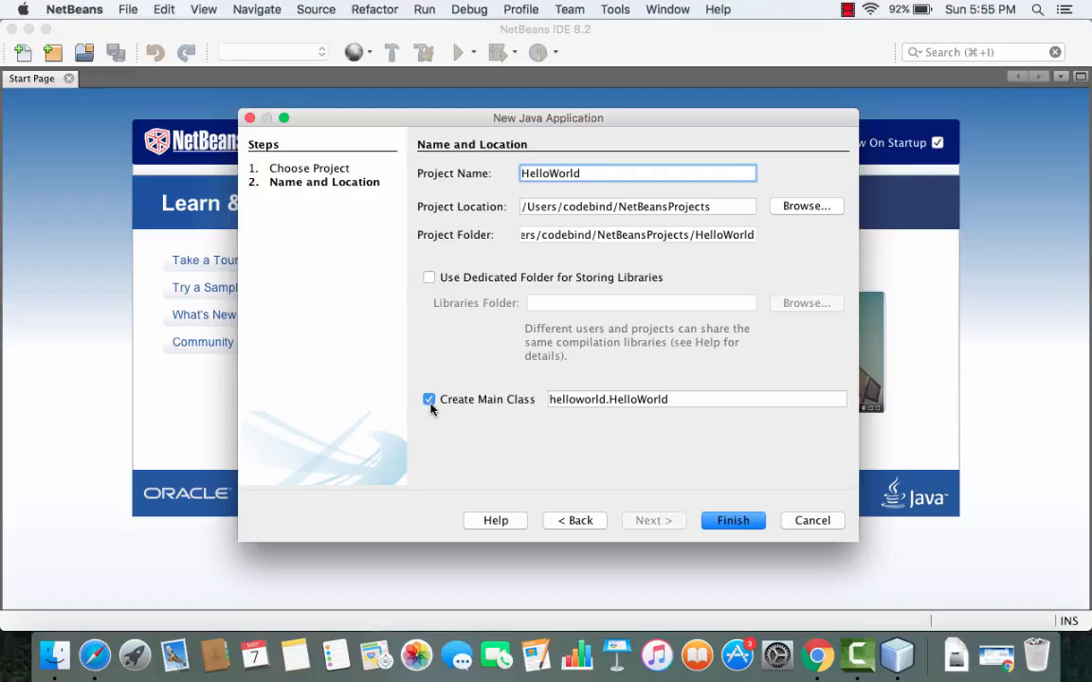
left_click(722, 525)
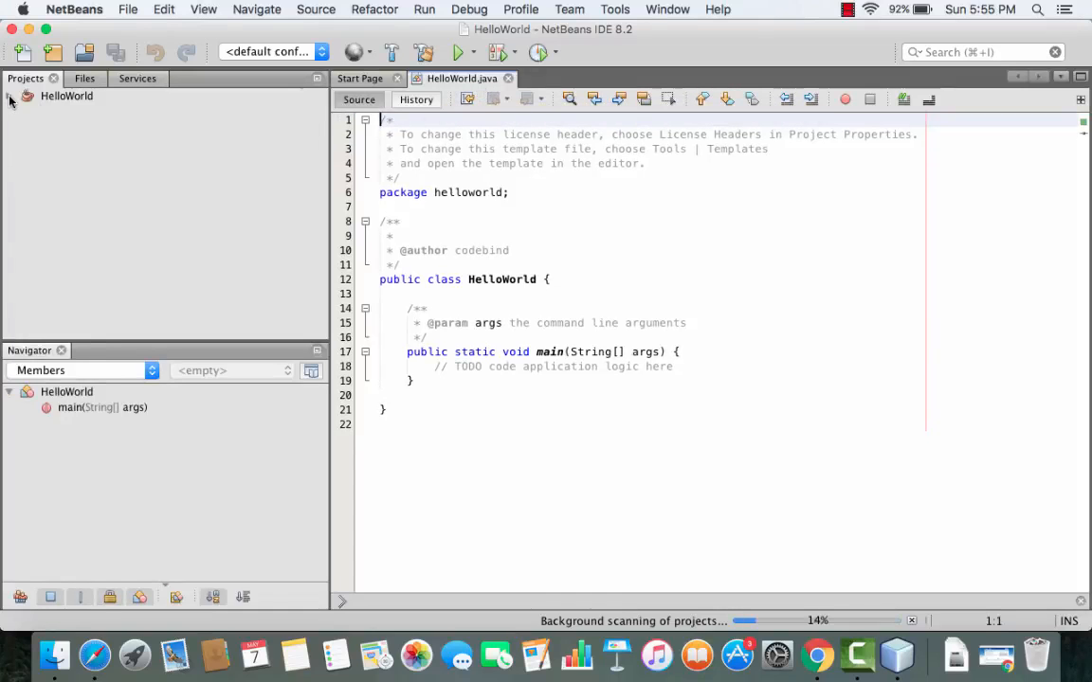
Expand the HelloWorld project's source packages down to the helloworld package, look into Libraries, and select HelloWorld.java
left_click(10, 96)
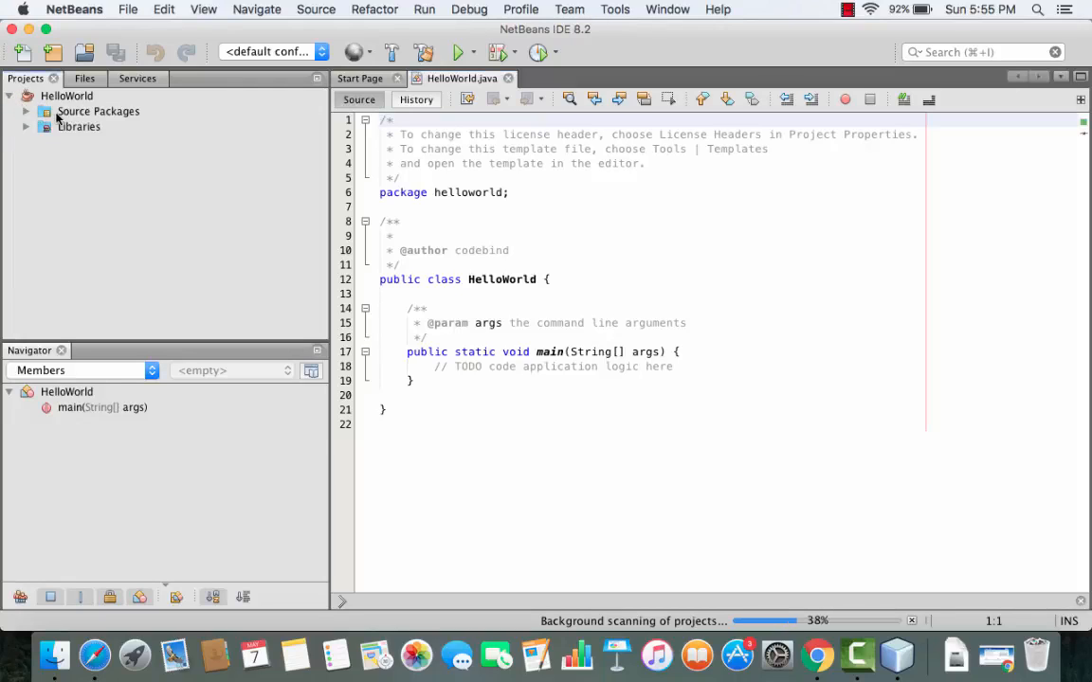
left_click(26, 112)
left_click(26, 142)
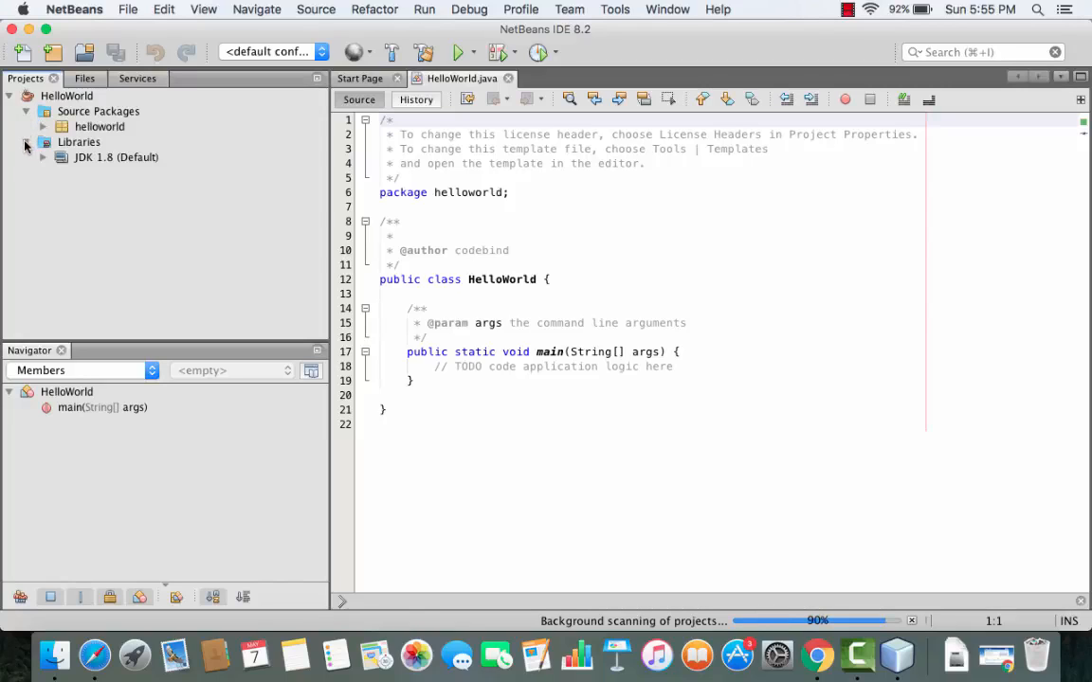
left_click(26, 143)
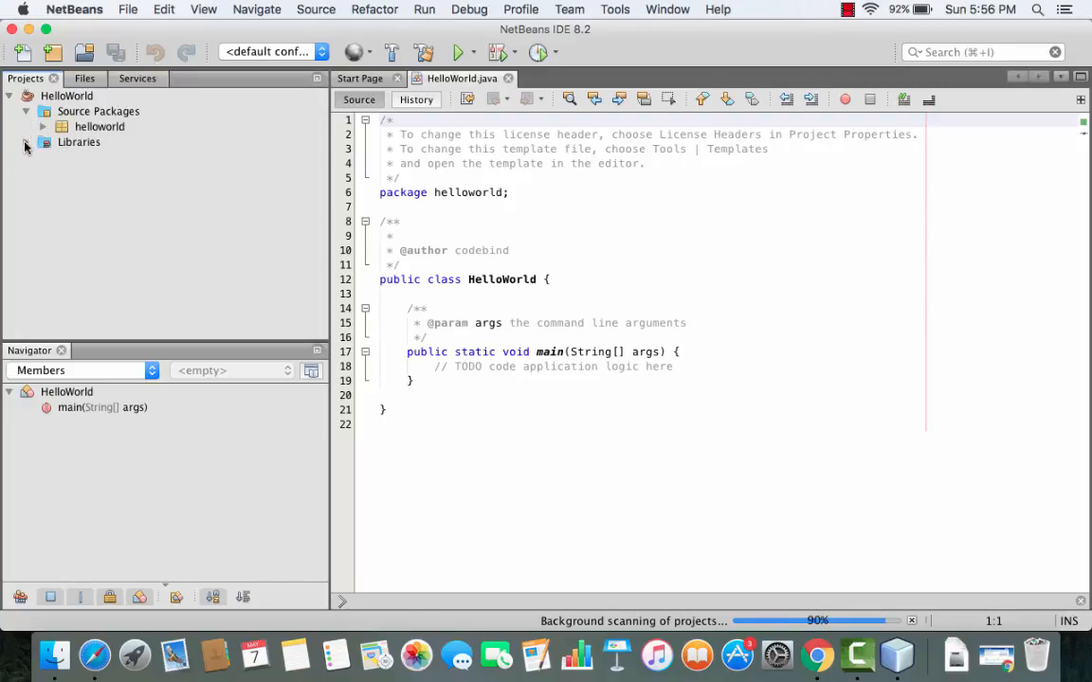
left_click(87, 129)
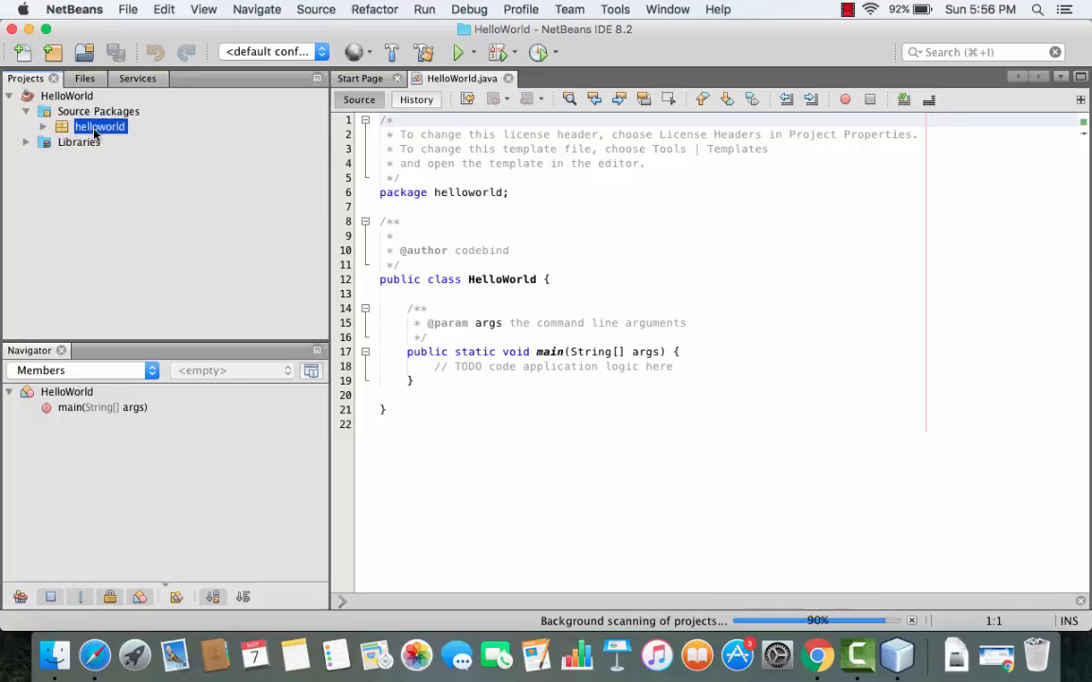
left_click(43, 127)
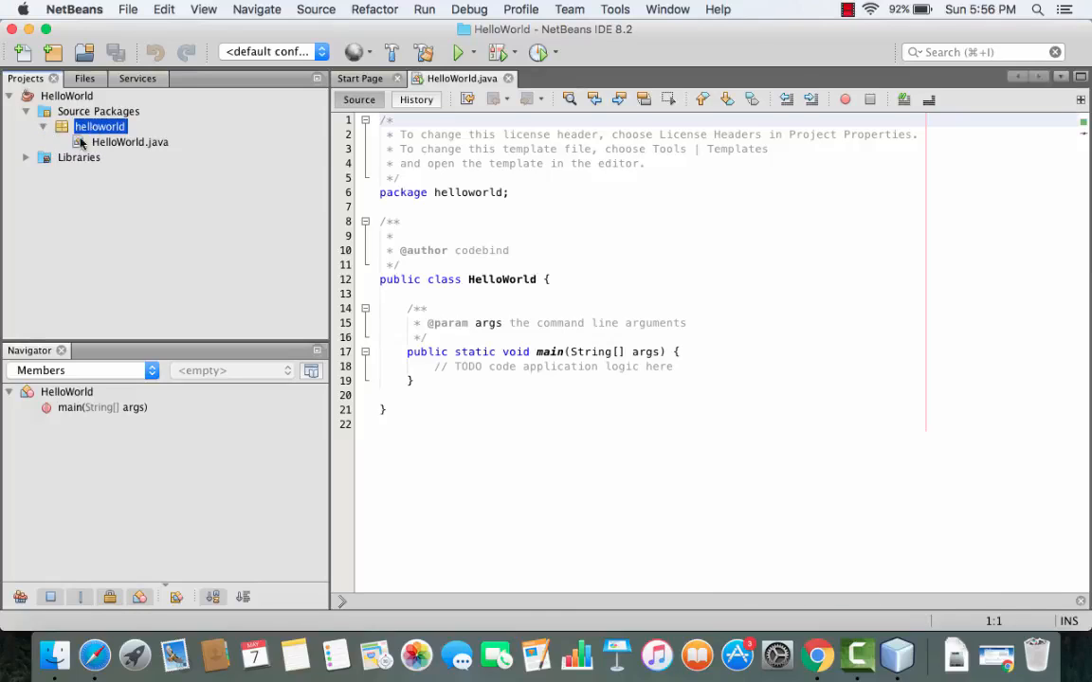
left_click(104, 144)
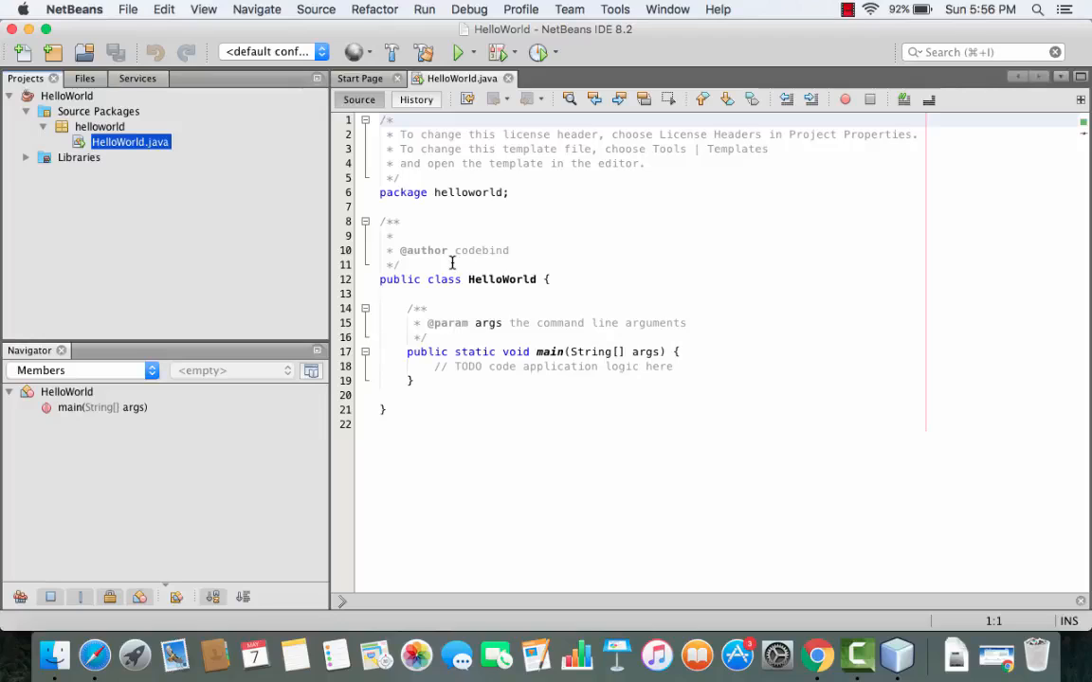
Examine the HelloWorld class name, its main method and the TODO comment in HelloWorld.java
double_click(481, 280)
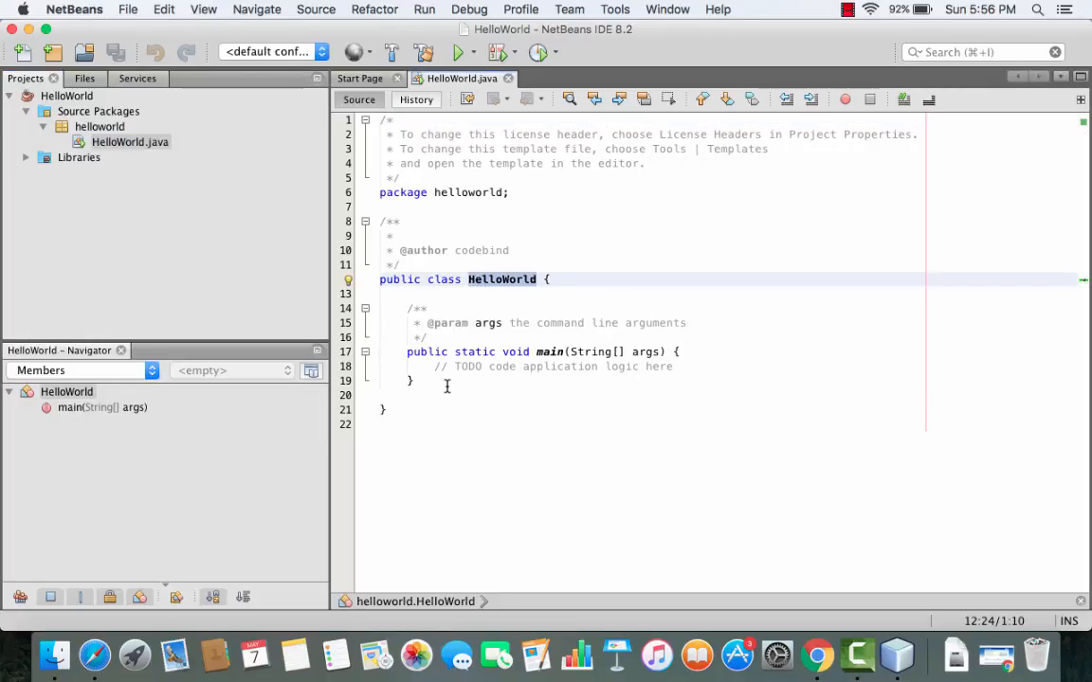
left_click_drag(415, 381, 375, 356)
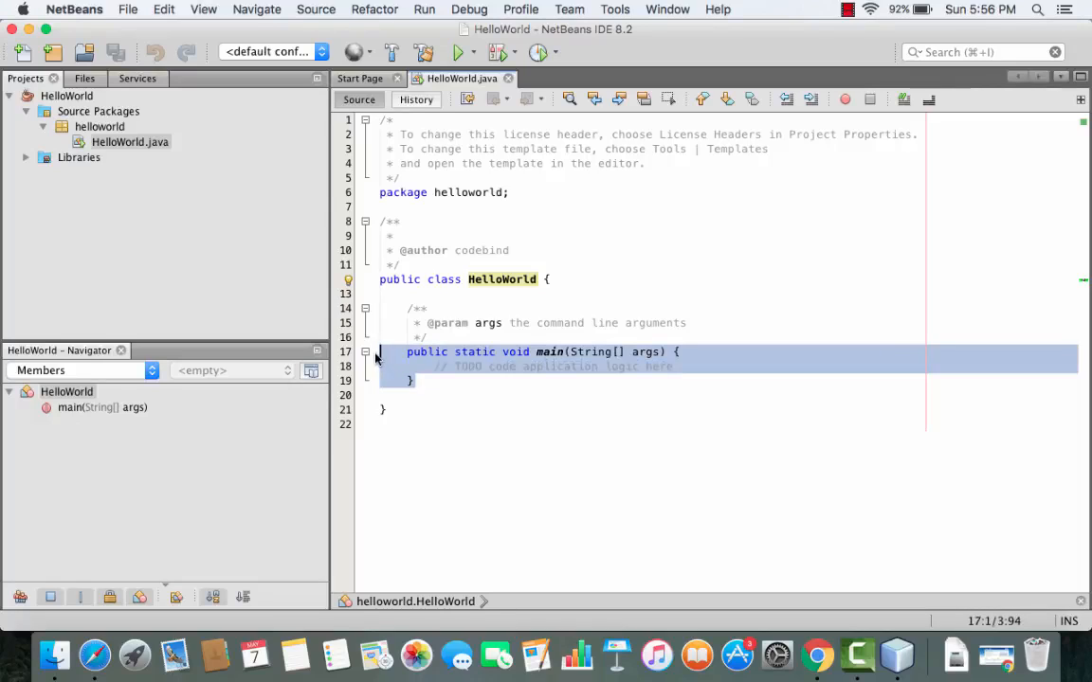
left_click(523, 369)
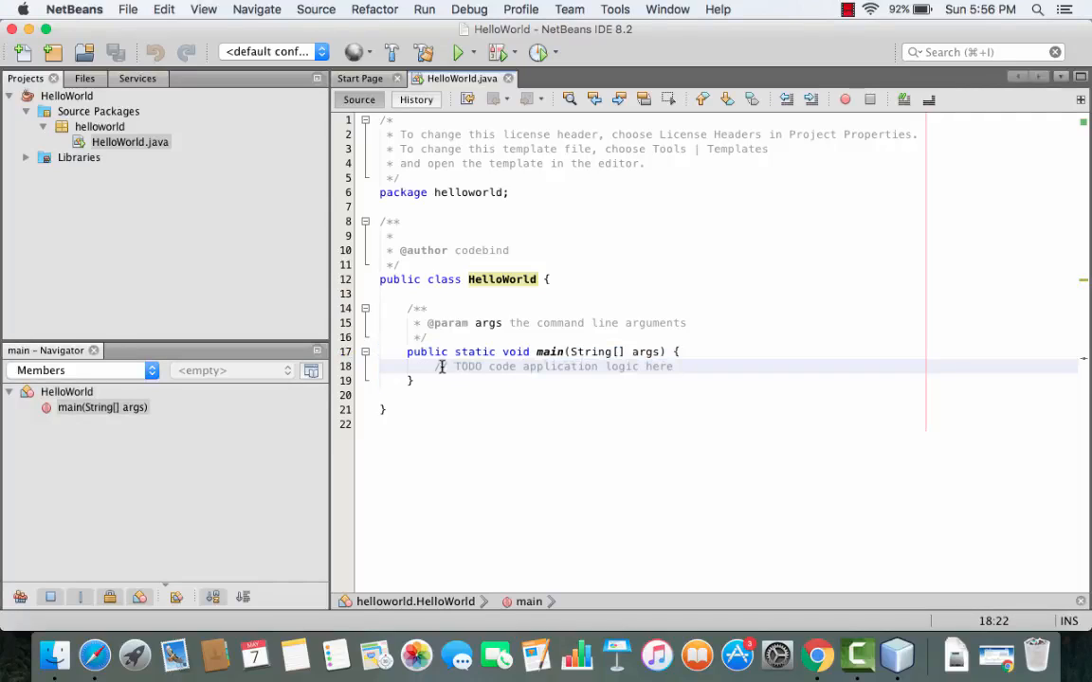
left_click_drag(436, 367, 674, 368)
double_click(551, 351)
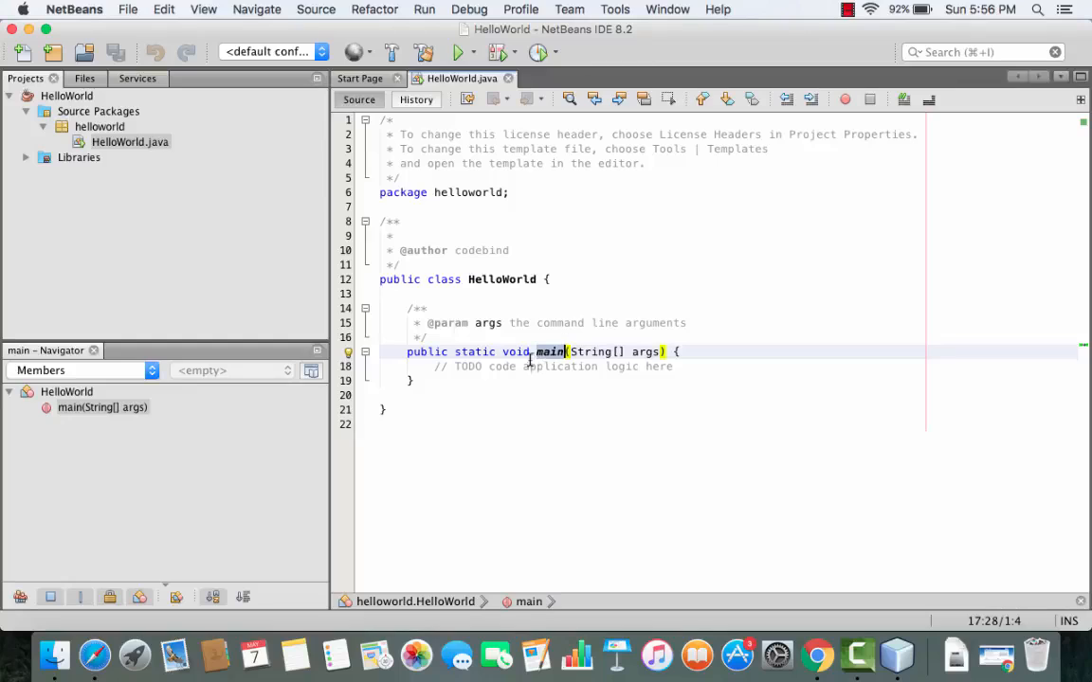
Replace the TODO comment in the main method with System.out.println("Hello World"); and save the file
left_click_drag(435, 368, 674, 367)
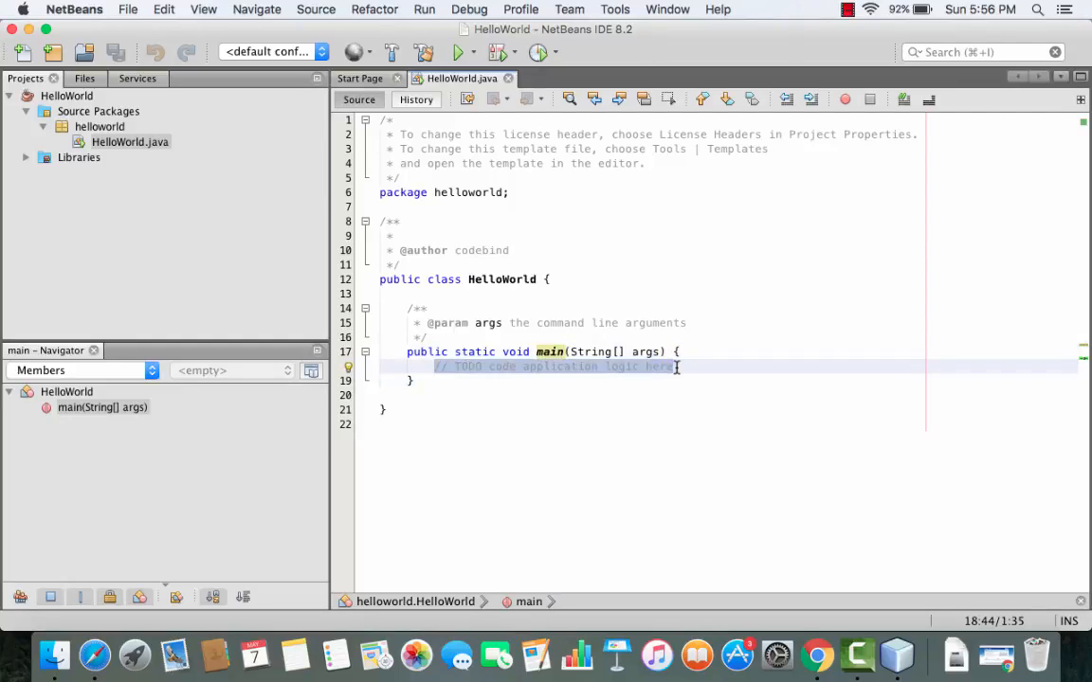
key("BackSpace")
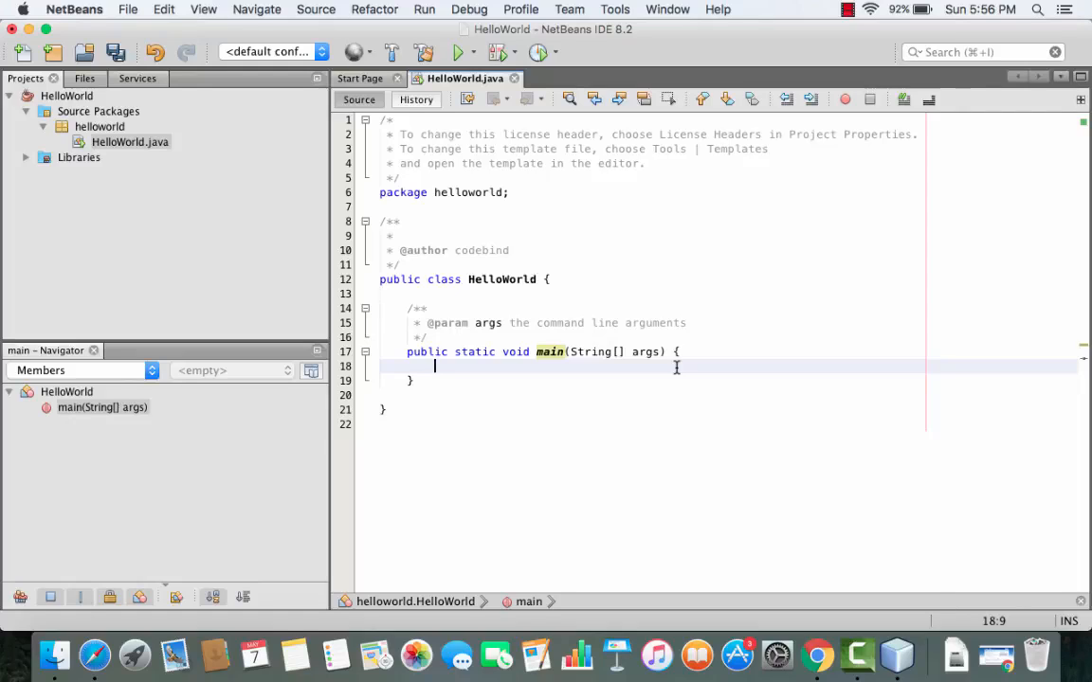
type("Syste")
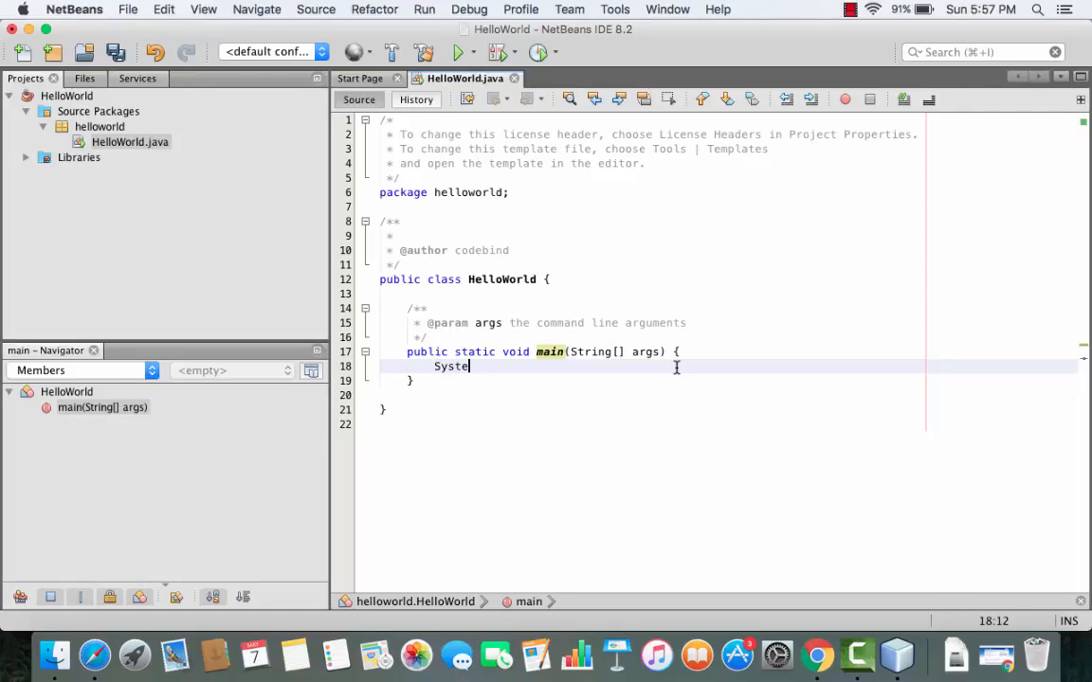
type("m.out")
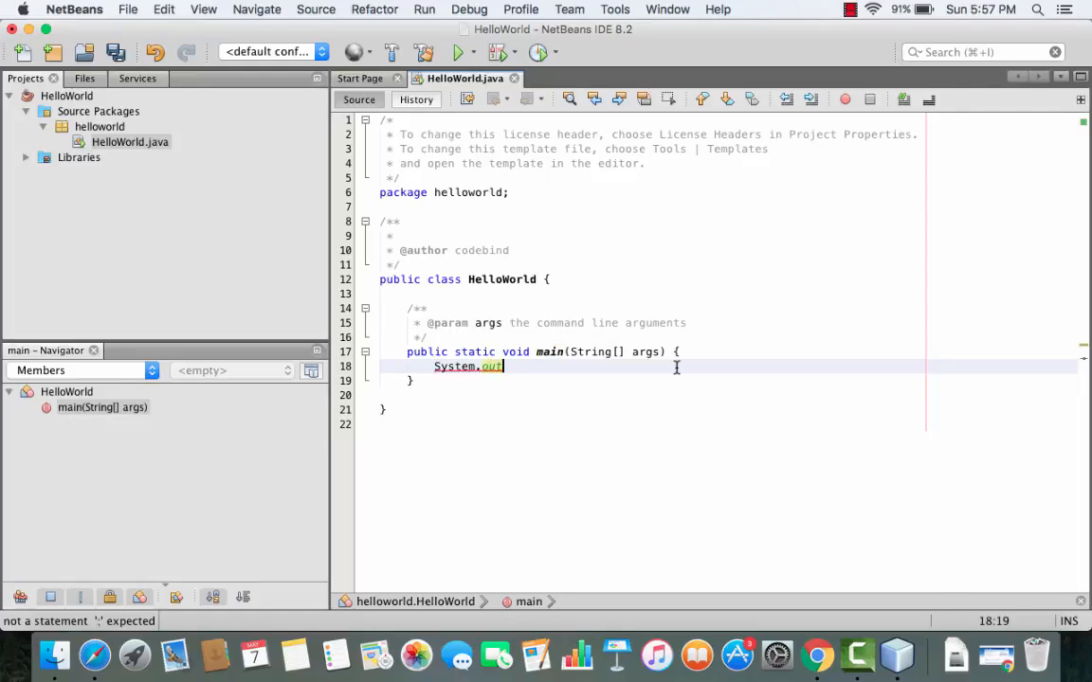
type(".pri")
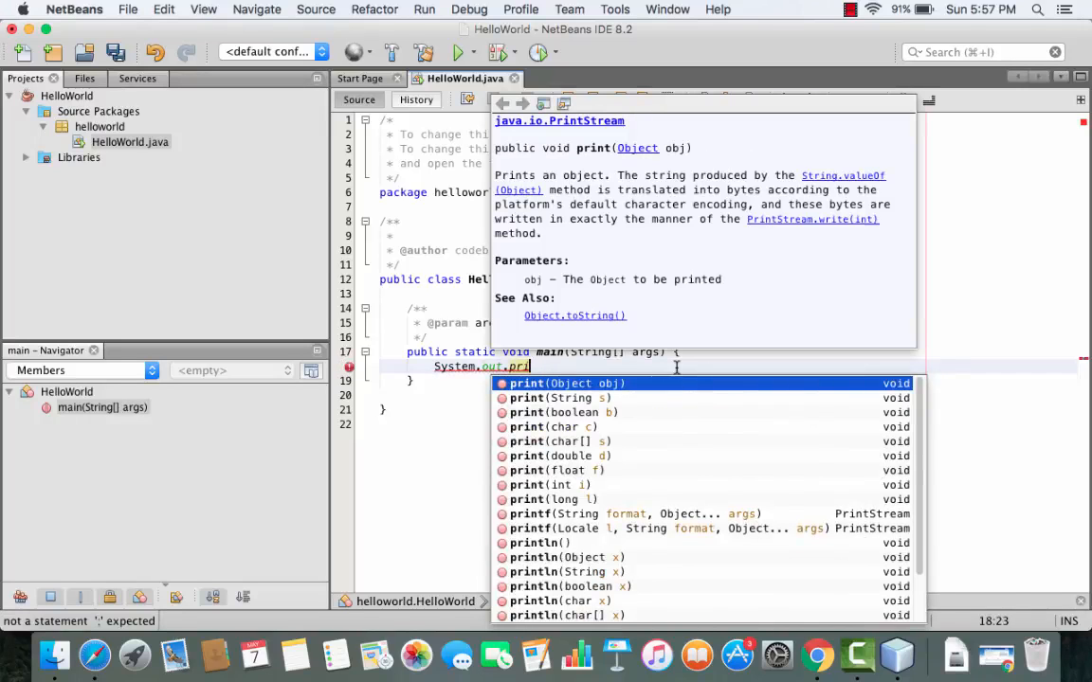
type("ntln")
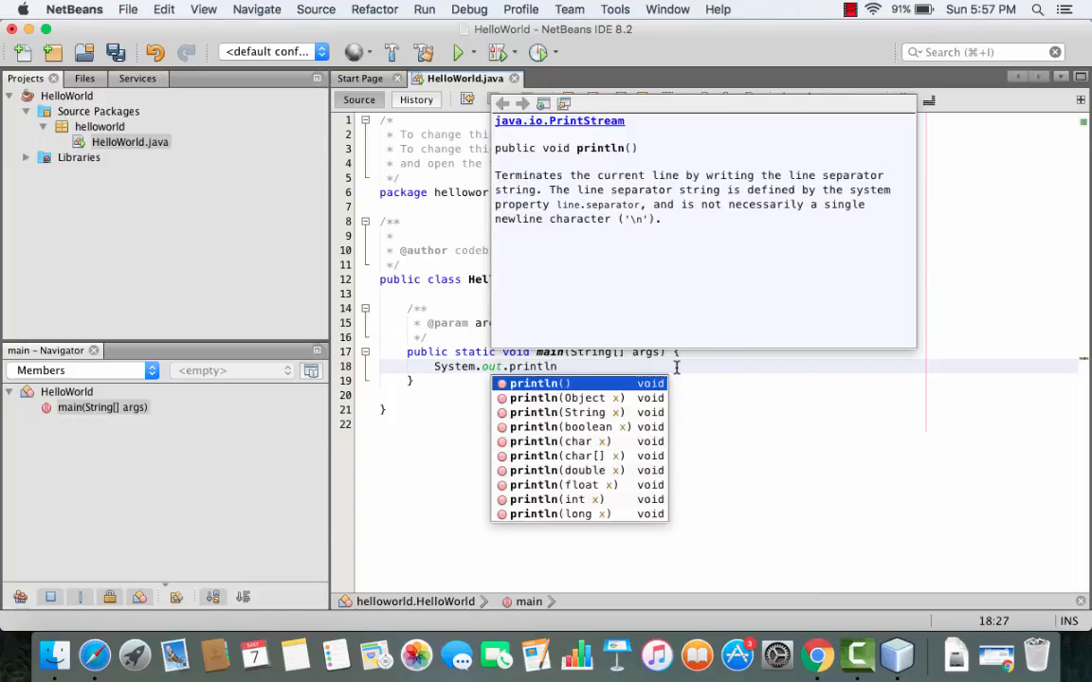
key("Return")
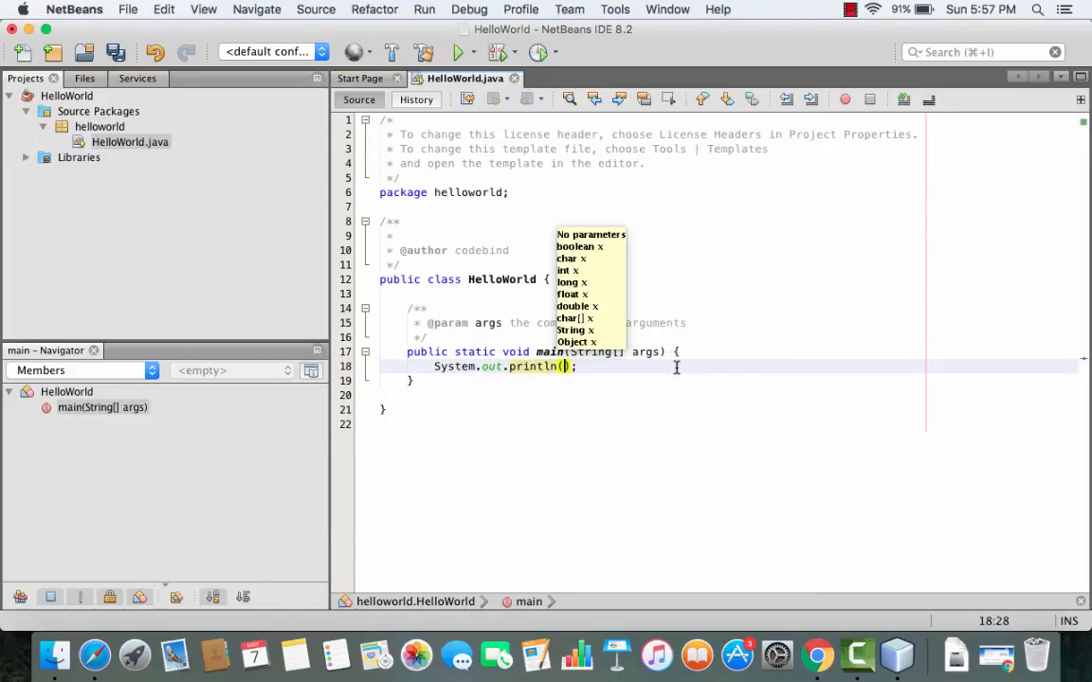
type("\"Hello World")
left_click(681, 337)
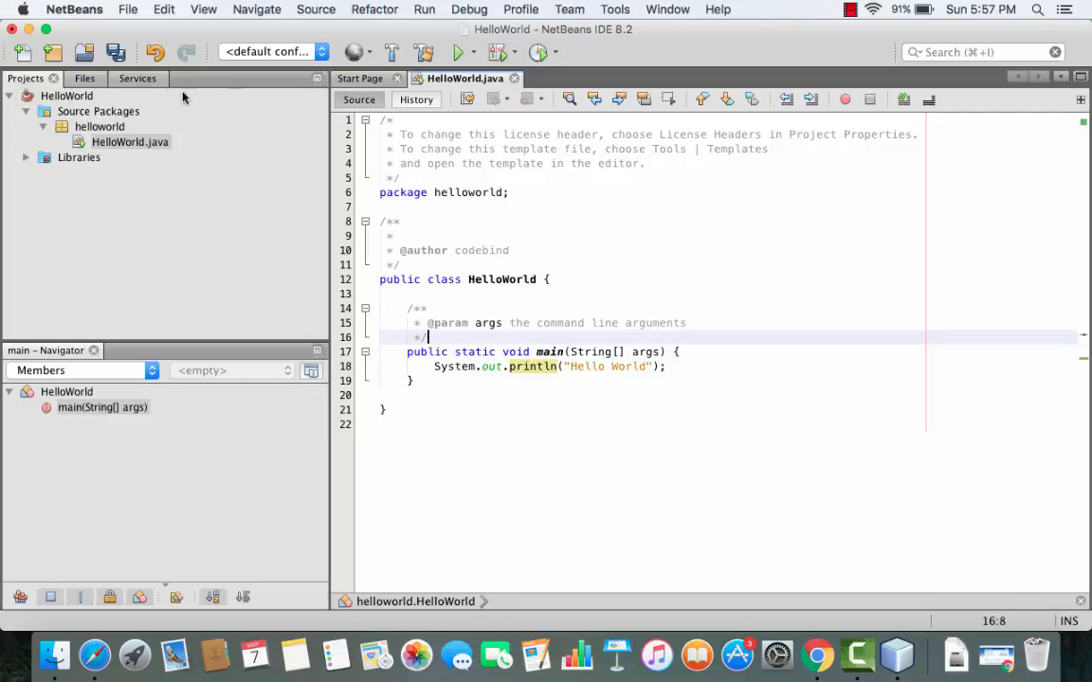
left_click(118, 55)
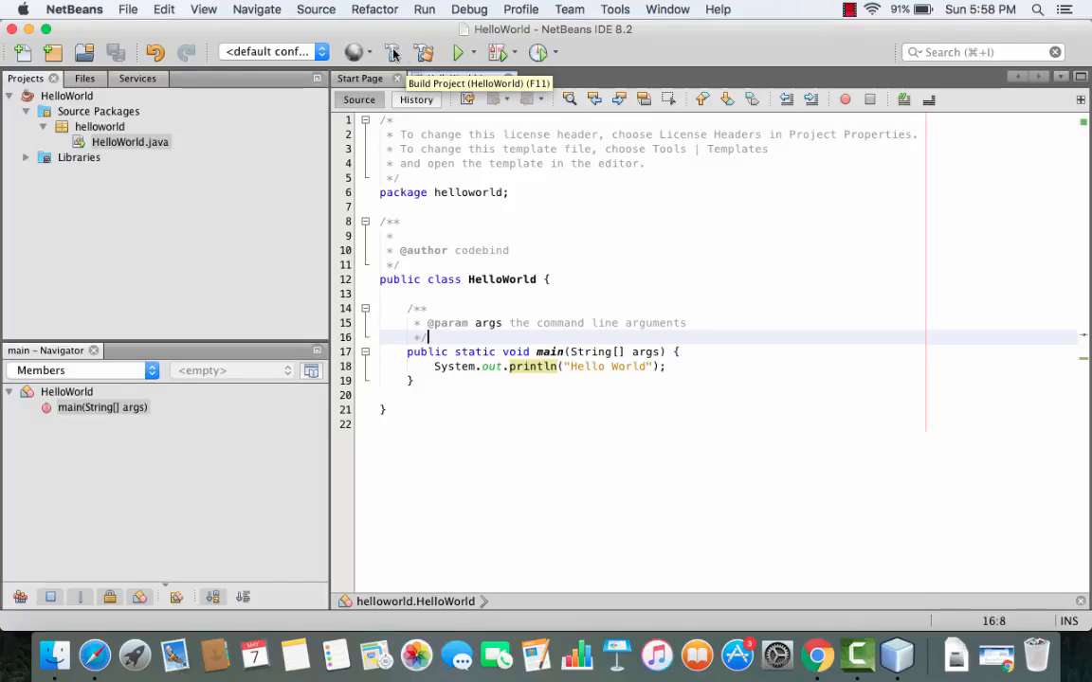
Build the HelloWorld project, run it, and highlight the printed text in the output
right_click(129, 142)
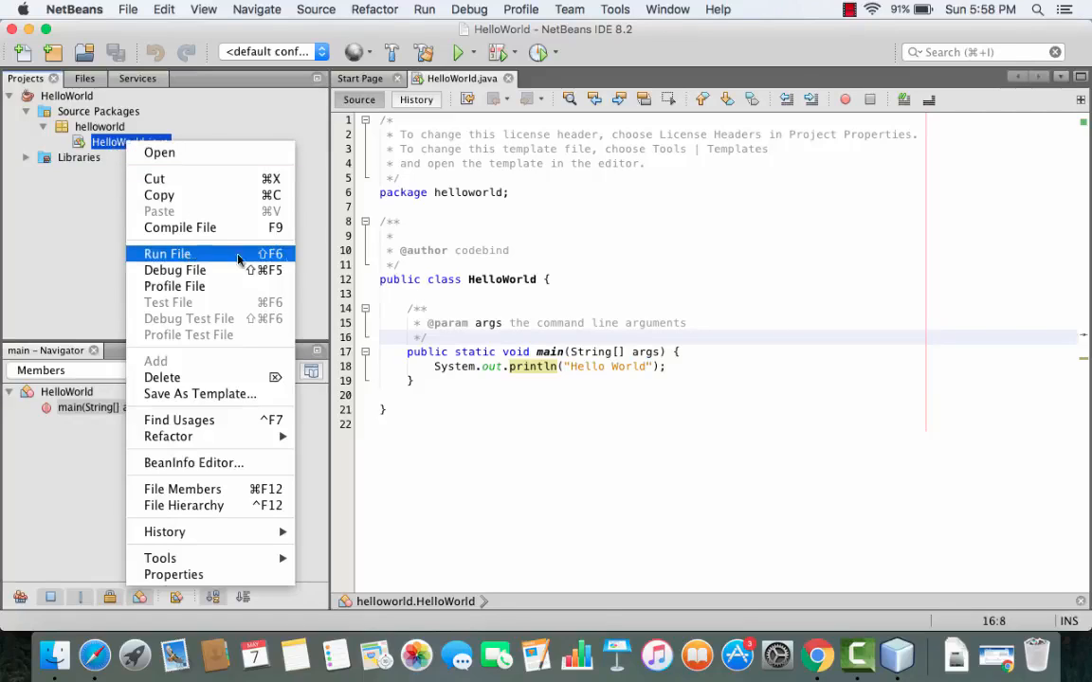
left_click(419, 206)
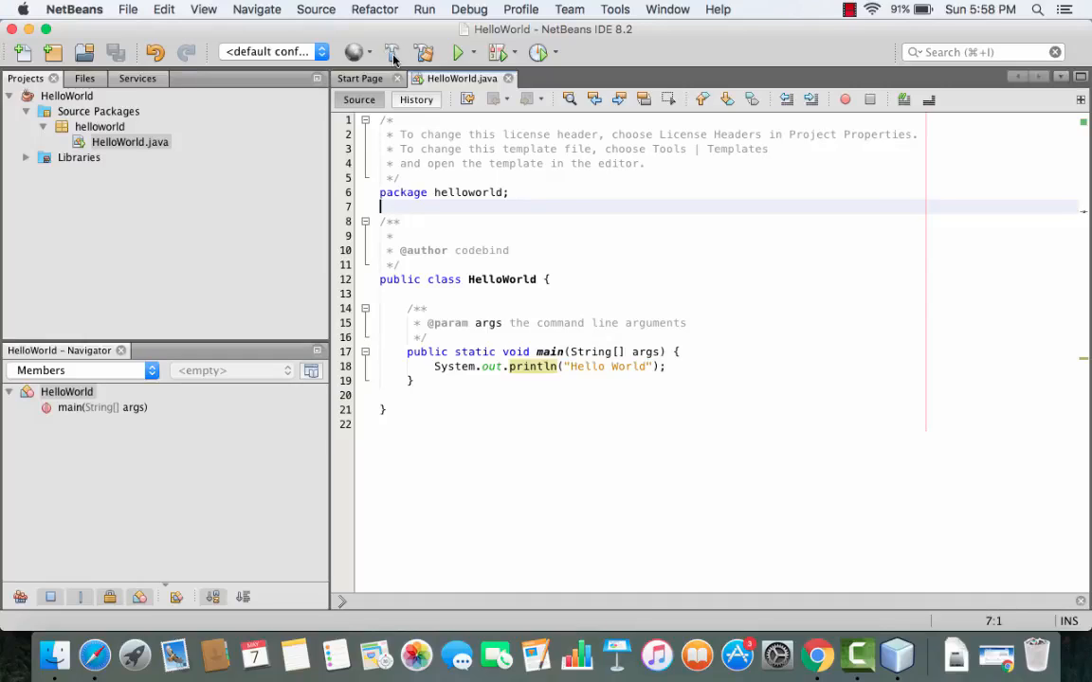
left_click(393, 56)
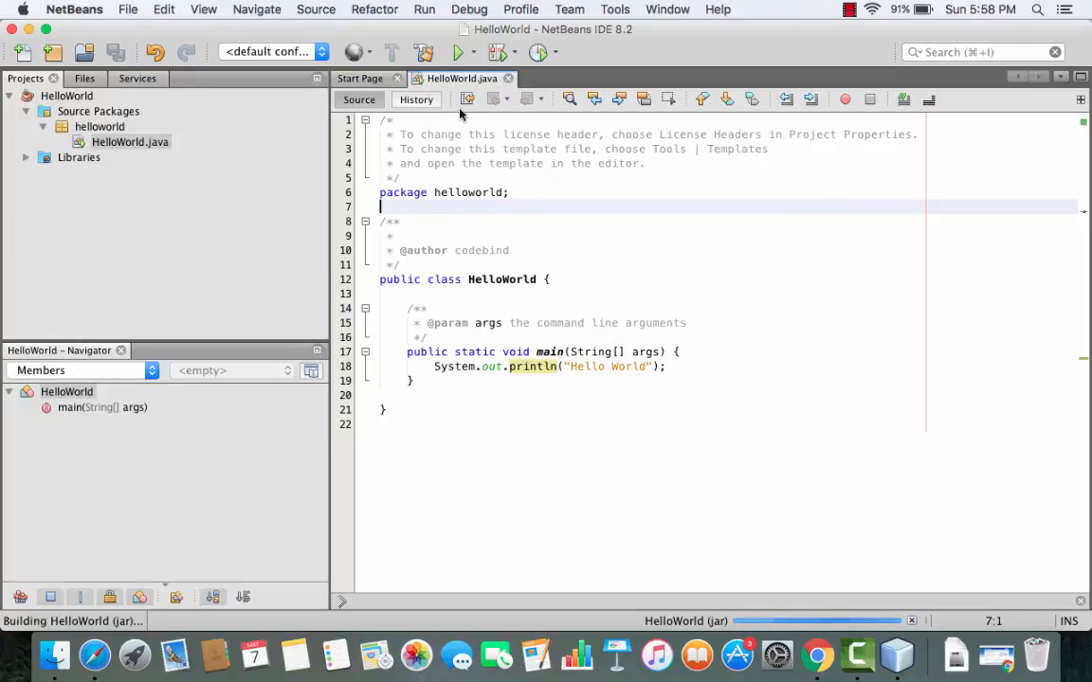
left_click(458, 53)
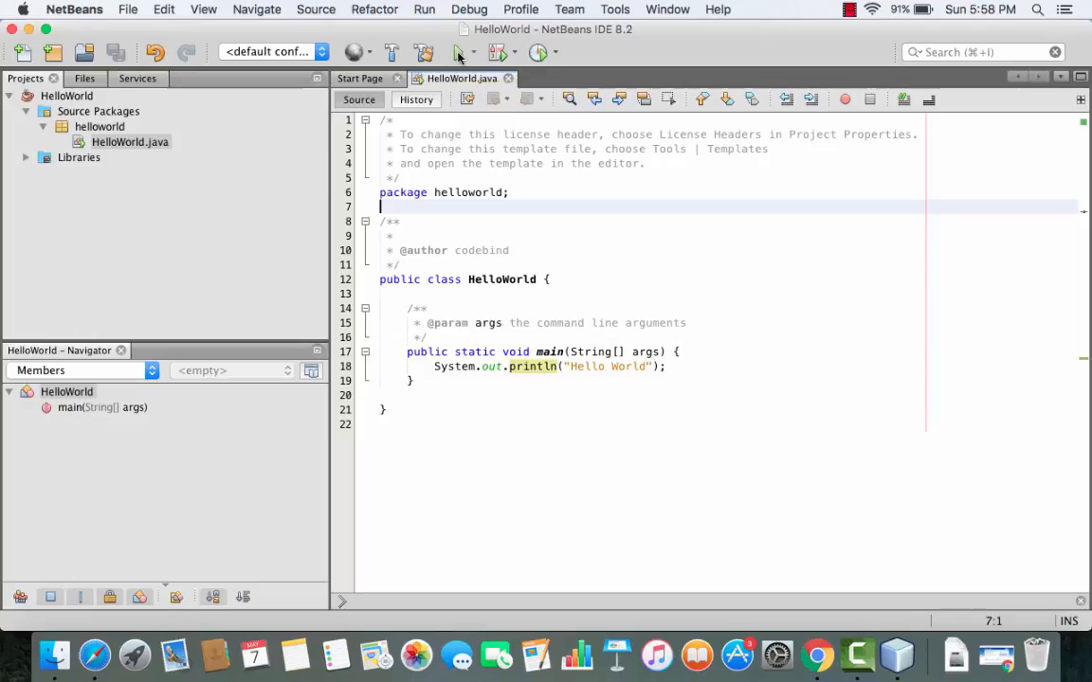
left_click(927, 52)
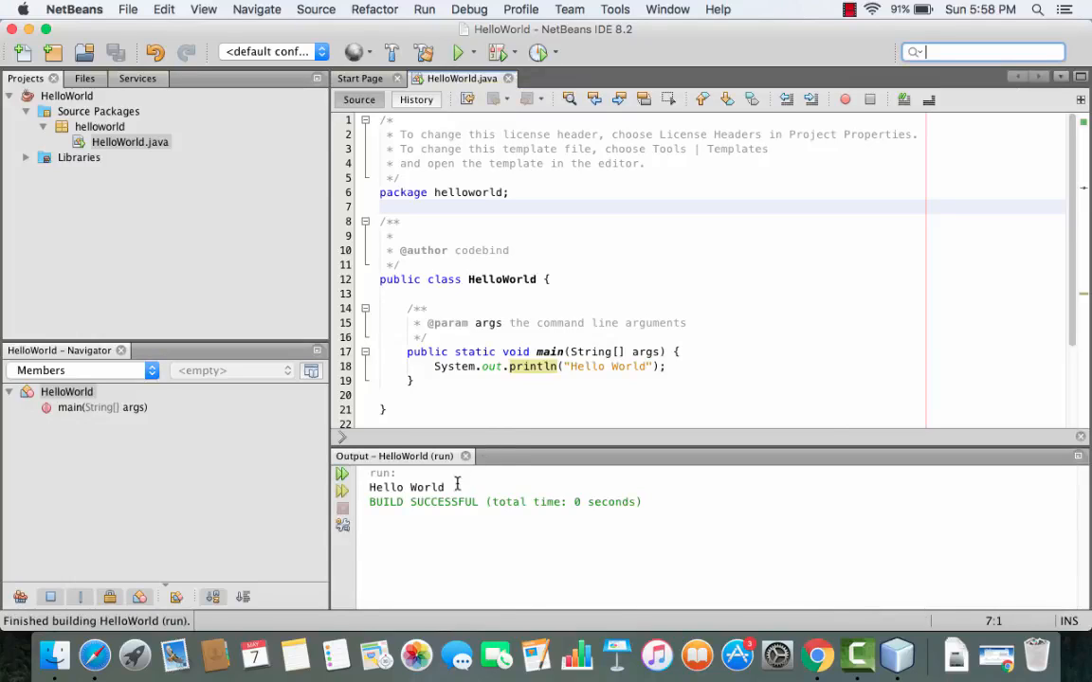
left_click_drag(451, 487, 371, 489)
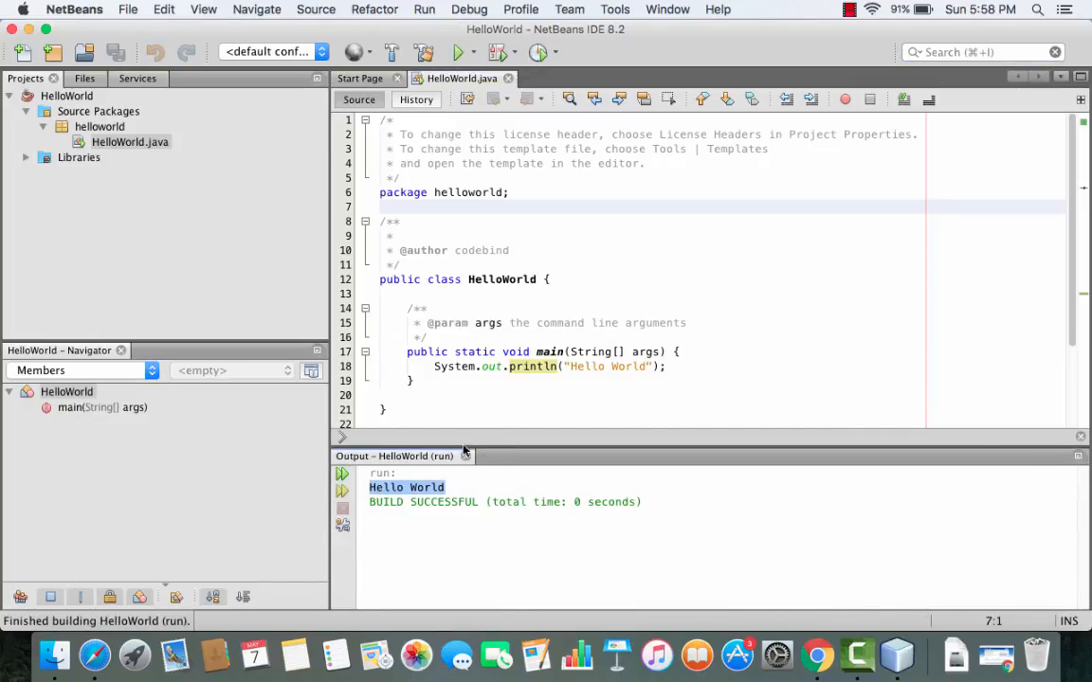
Add a second println statement with the sout code template, printing "Hello world Again", and save the file
left_click(505, 384)
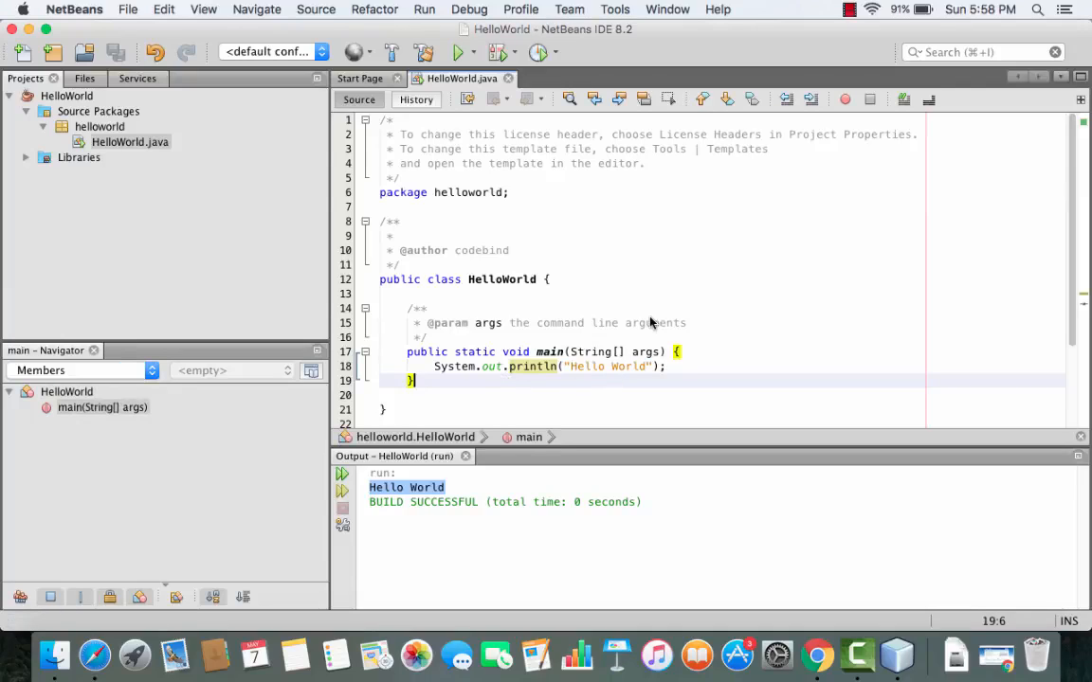
left_click(669, 367)
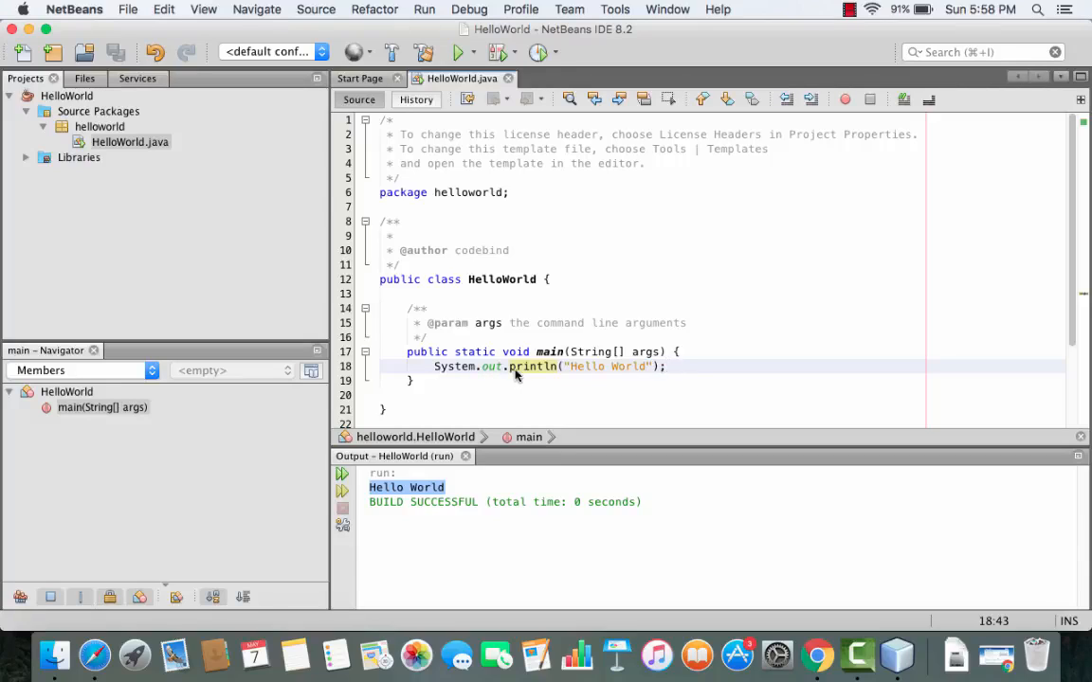
key("Return")
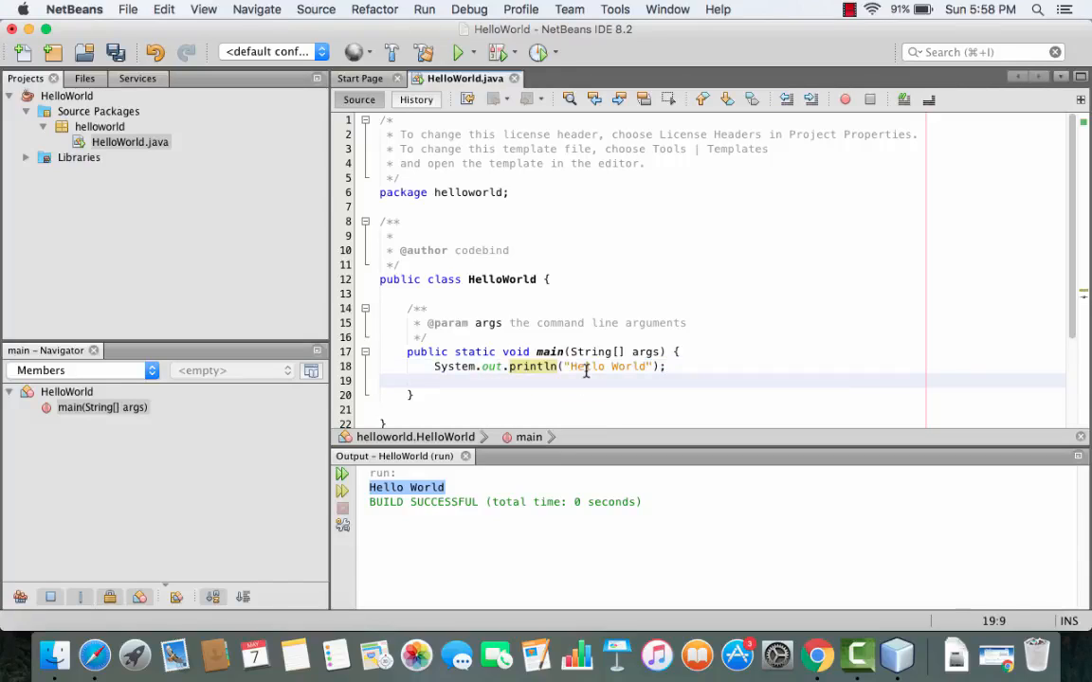
type("sout")
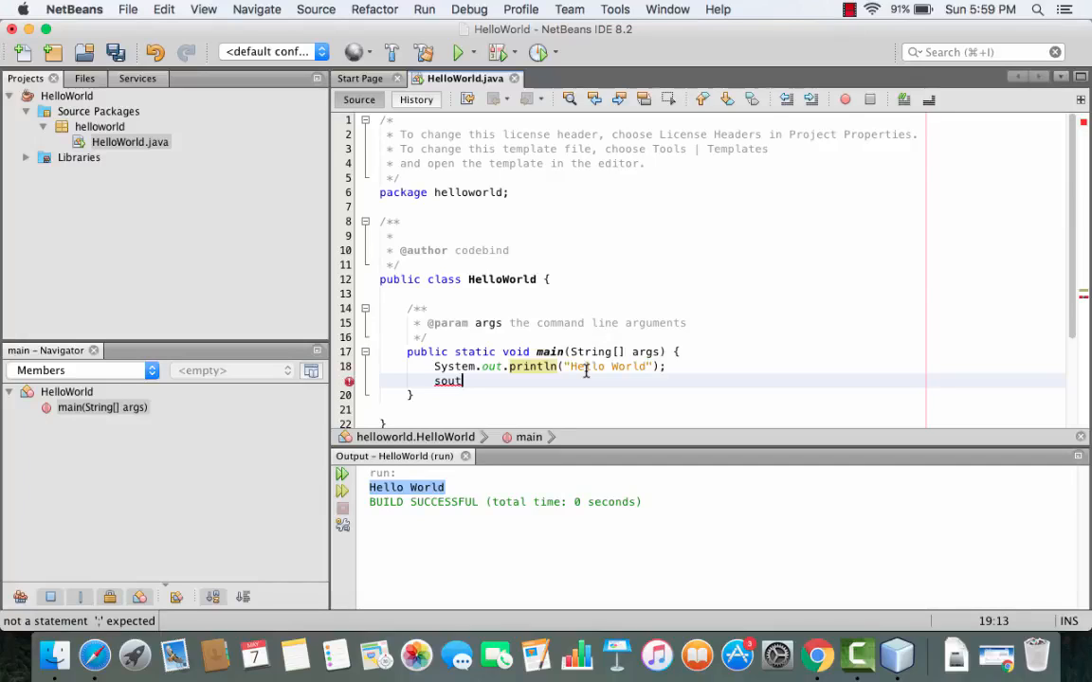
key("Tab")
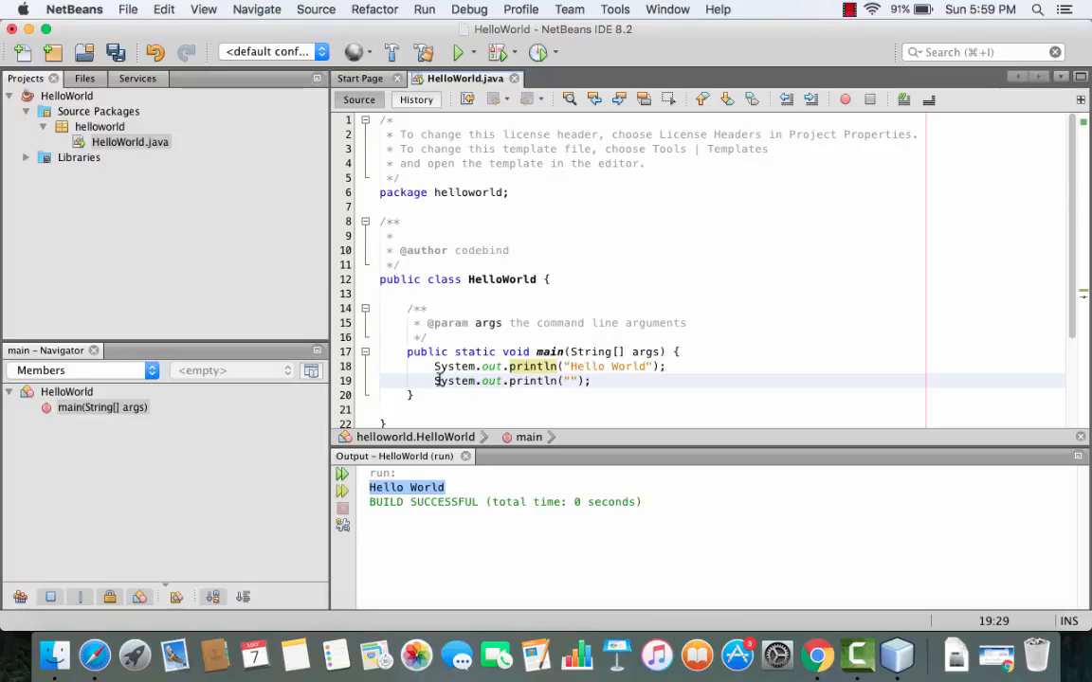
left_click_drag(435, 381, 570, 381)
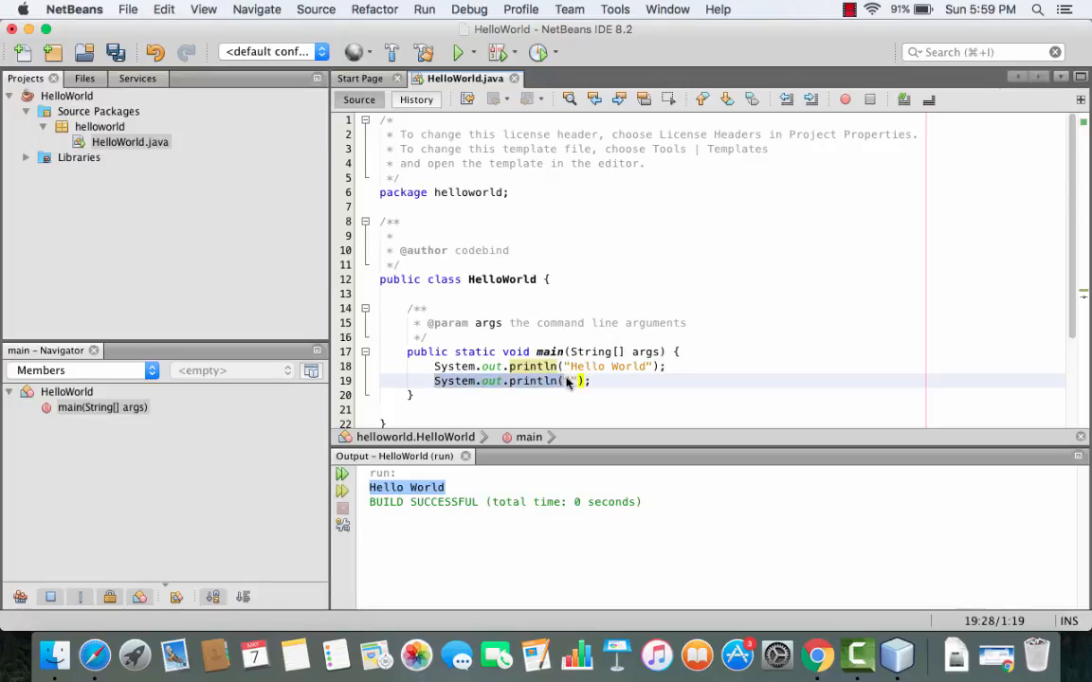
left_click(571, 381)
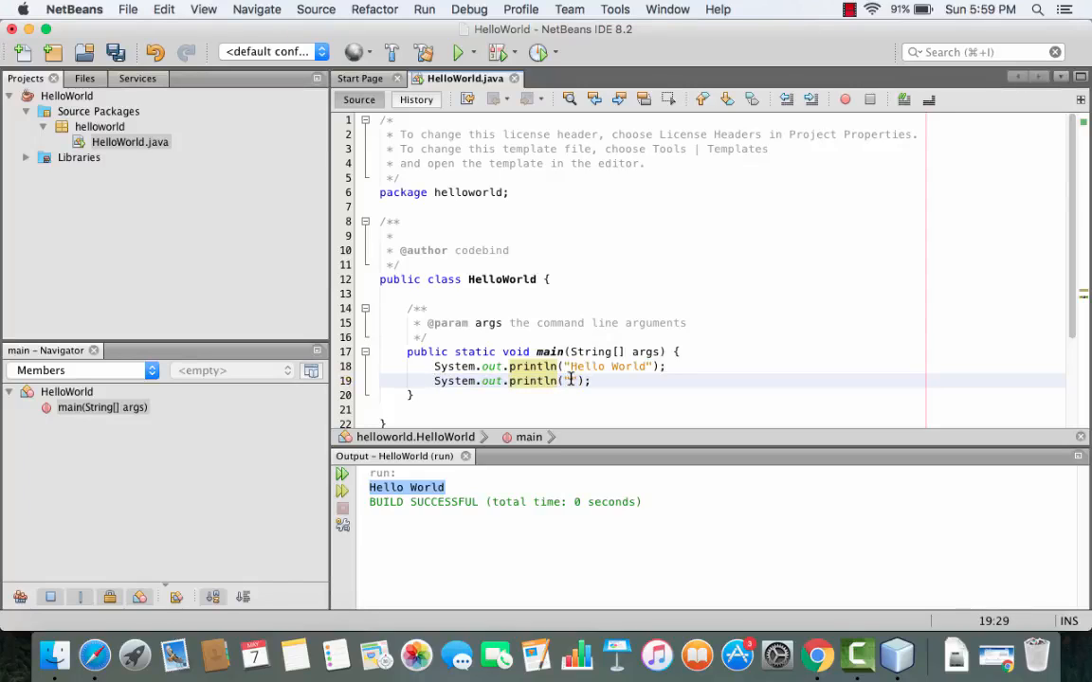
type("Hello world Agai")
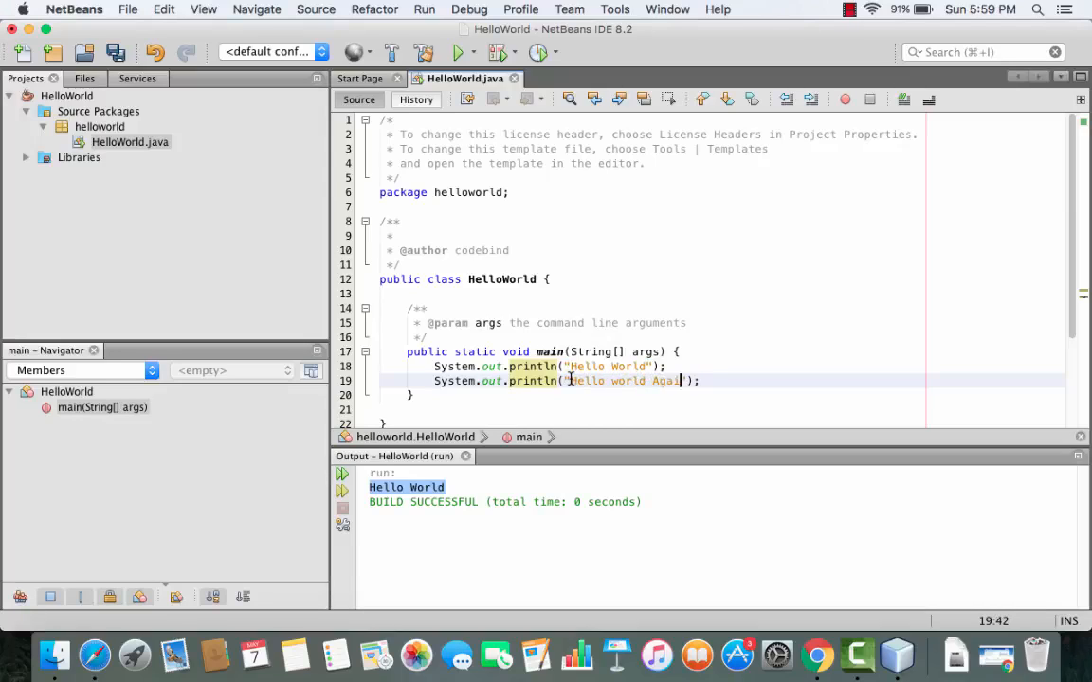
type("n")
left_click(118, 56)
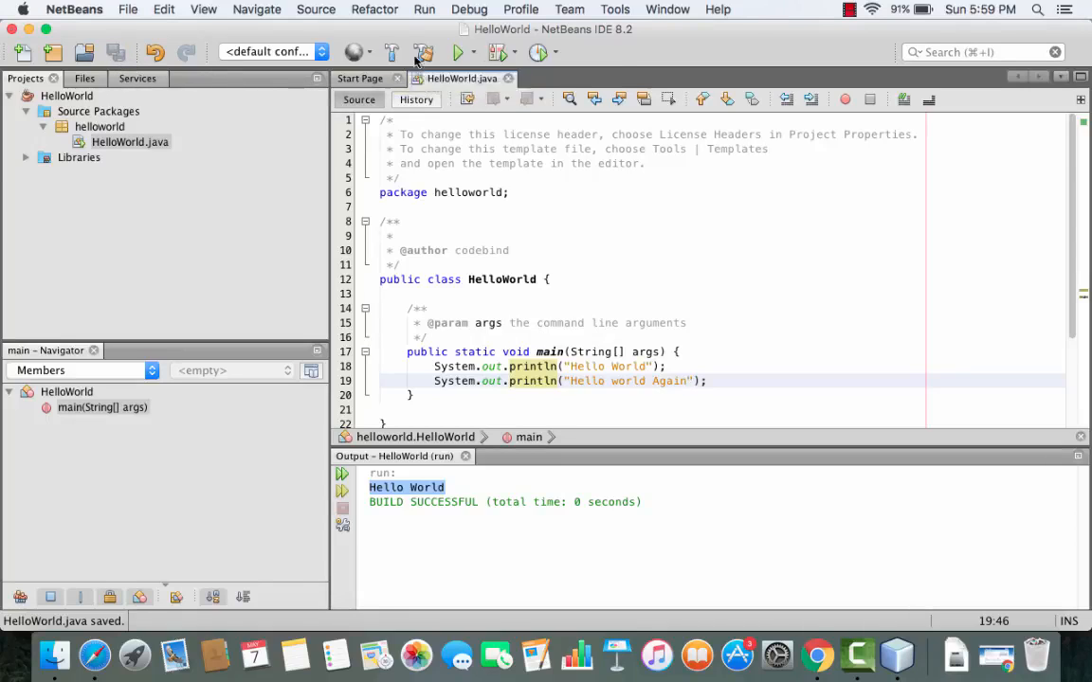
Run the edited HelloWorld project and check the second printed line in the output
left_click(457, 55)
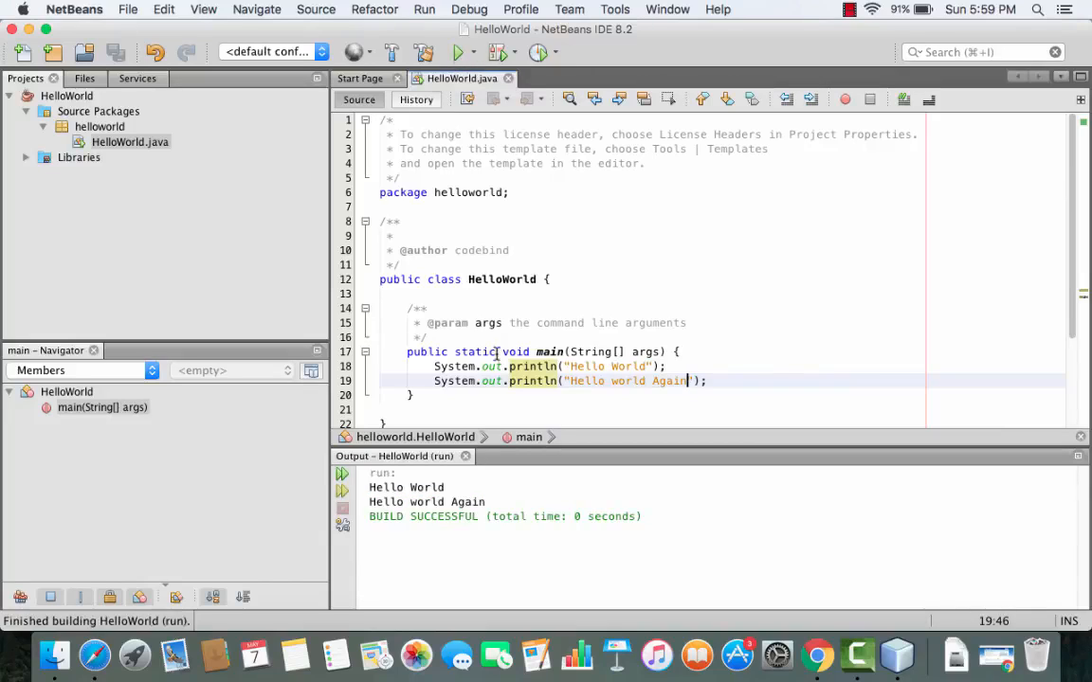
left_click_drag(488, 501, 372, 506)
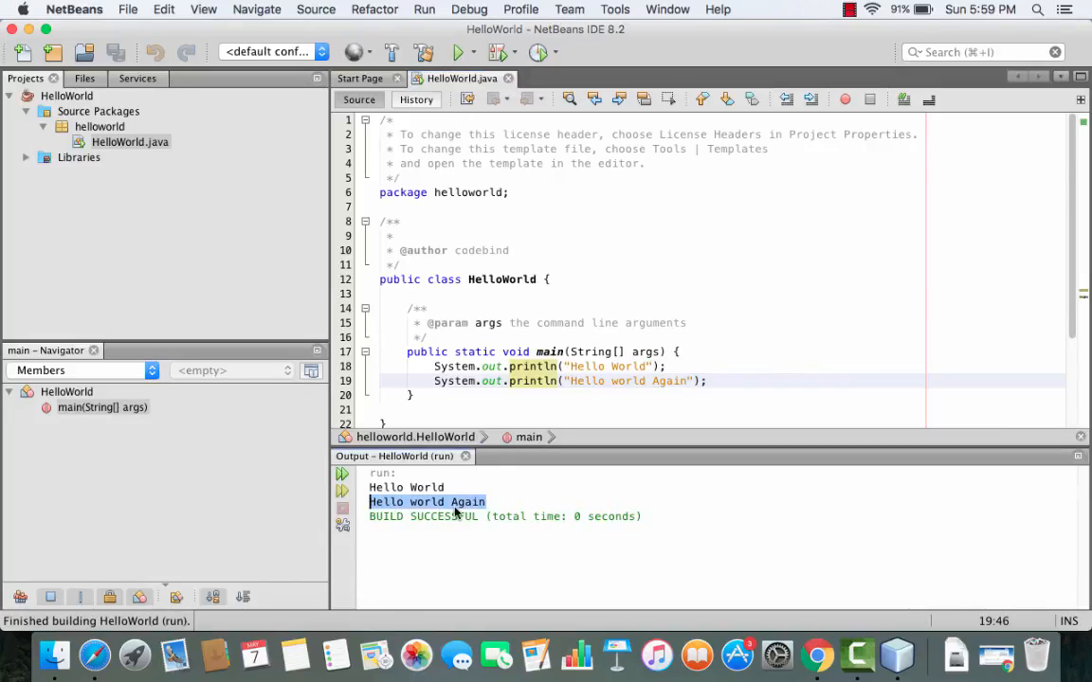
left_click(558, 380)
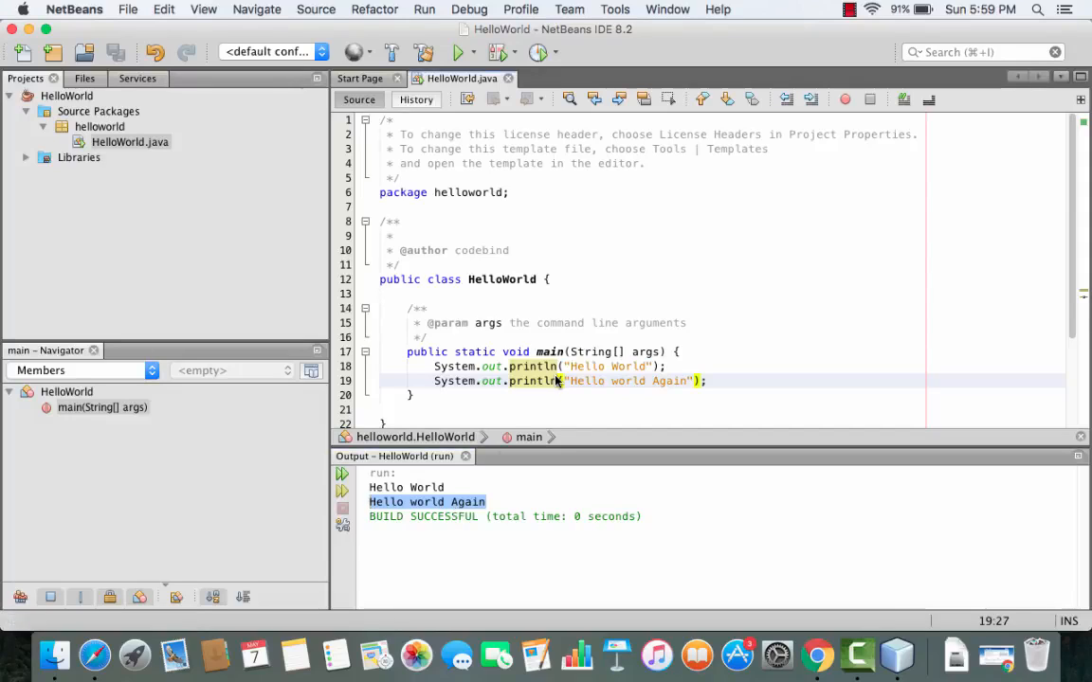